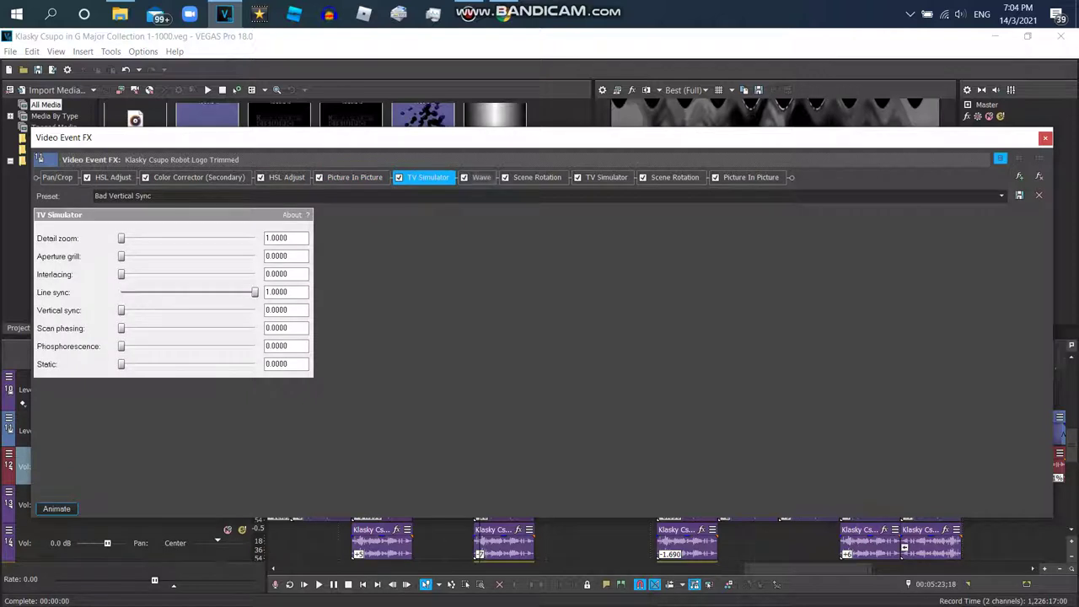
Step: Review the Scene Rotation, TV Simulator and final Picture In Picture settings in the video effects chain, and close the effects window
click(537, 178)
click(607, 177)
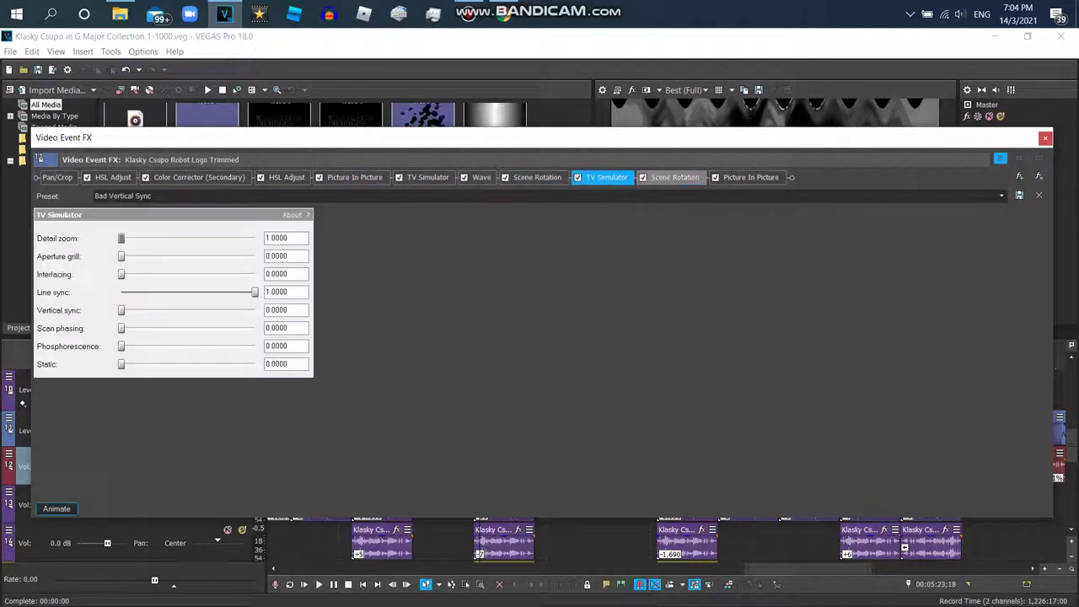
click(675, 177)
click(750, 177)
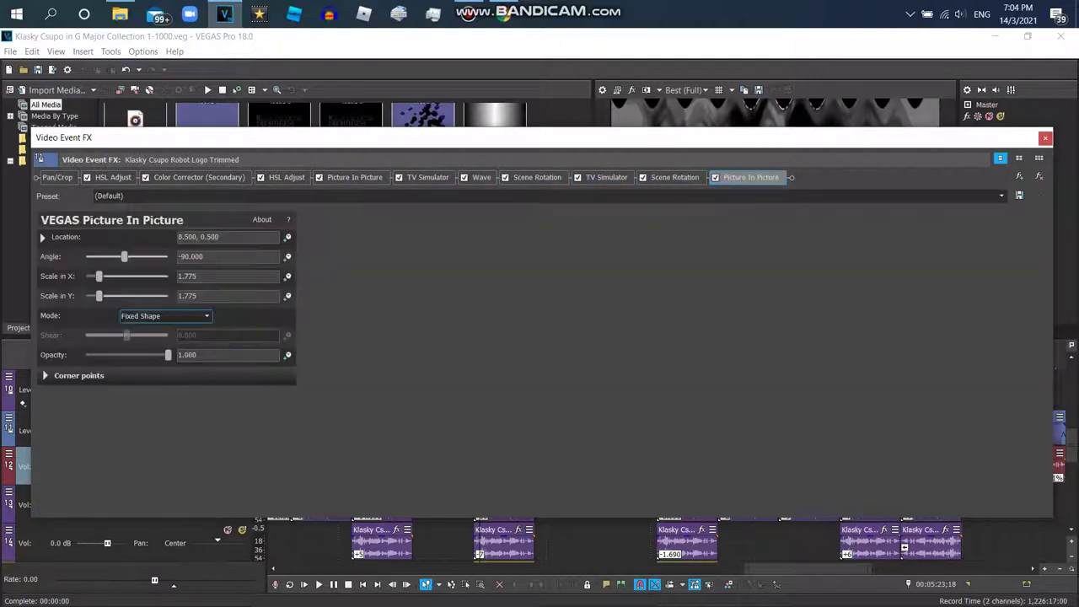
click(1045, 138)
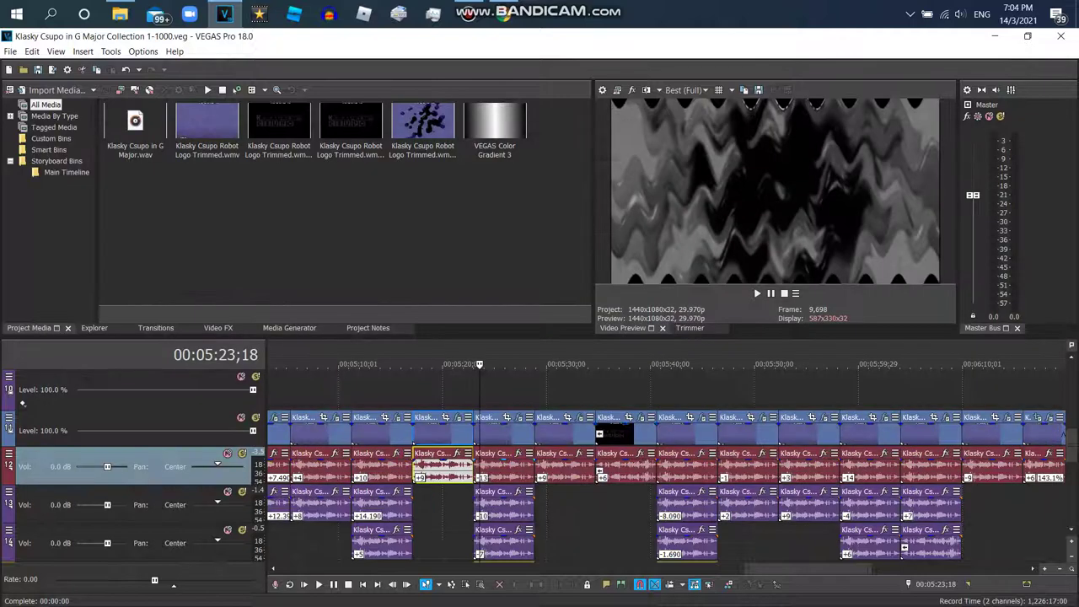
Step: Check the pitch-shift properties of the audio events on tracks 12 and 13 at 00:05:23;18
right_click(514, 471)
click(544, 596)
click(613, 337)
click(583, 494)
right_click(528, 509)
click(552, 597)
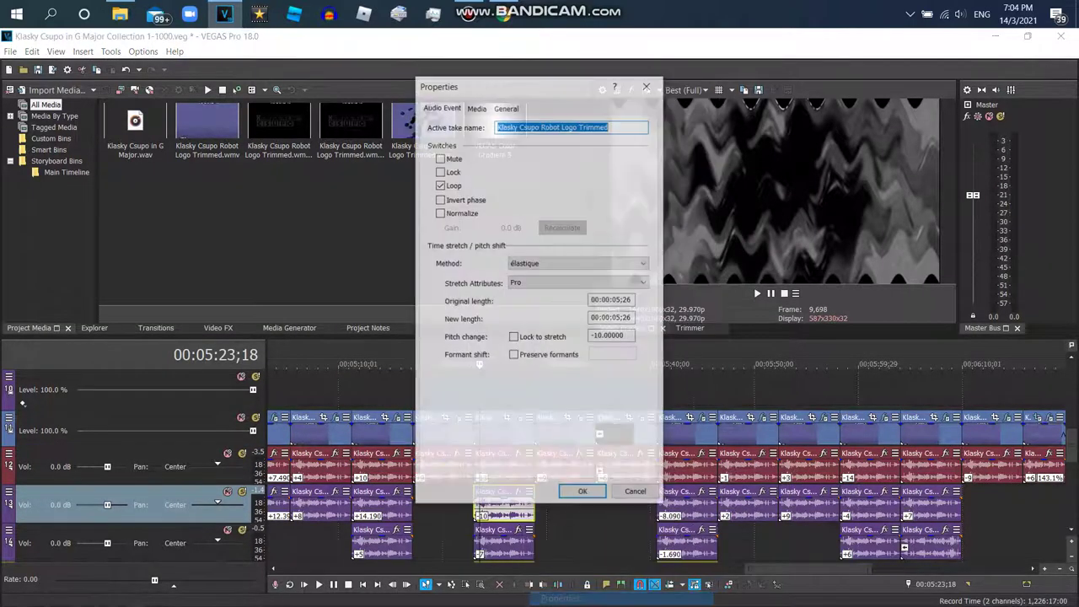
key(Return)
Step: Check the pitch-shift properties of the same clip's audio events on tracks 14 and 15
drag(1071, 446, 1071, 470)
right_click(513, 390)
click(546, 598)
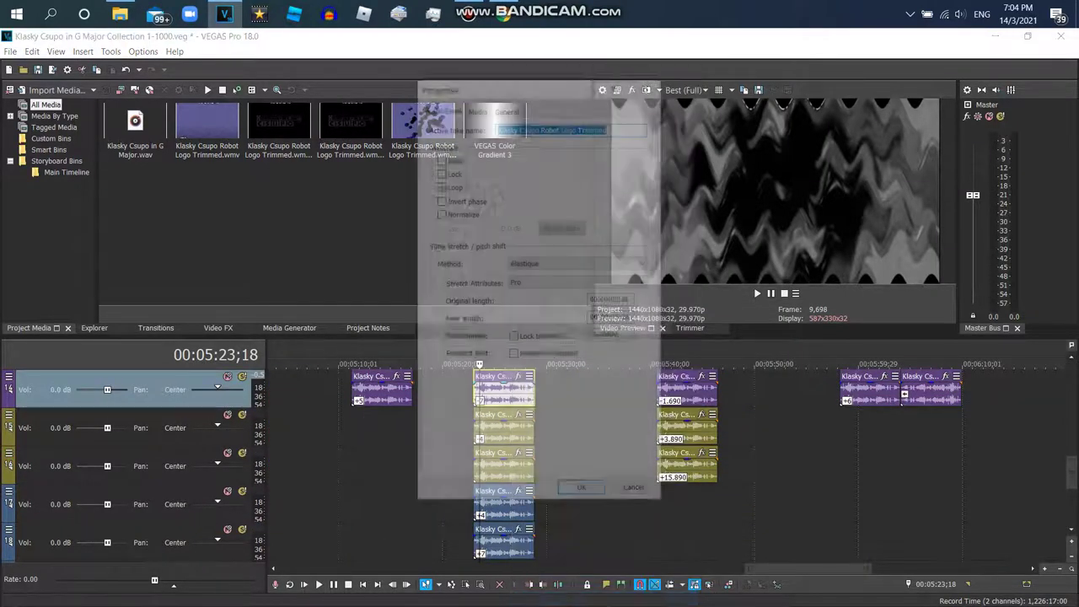
click(577, 494)
click(576, 496)
click(577, 429)
right_click(494, 429)
click(533, 598)
click(580, 494)
Step: Check the pitch-shift properties of the same clip's audio events on tracks 17 and 18
right_click(502, 503)
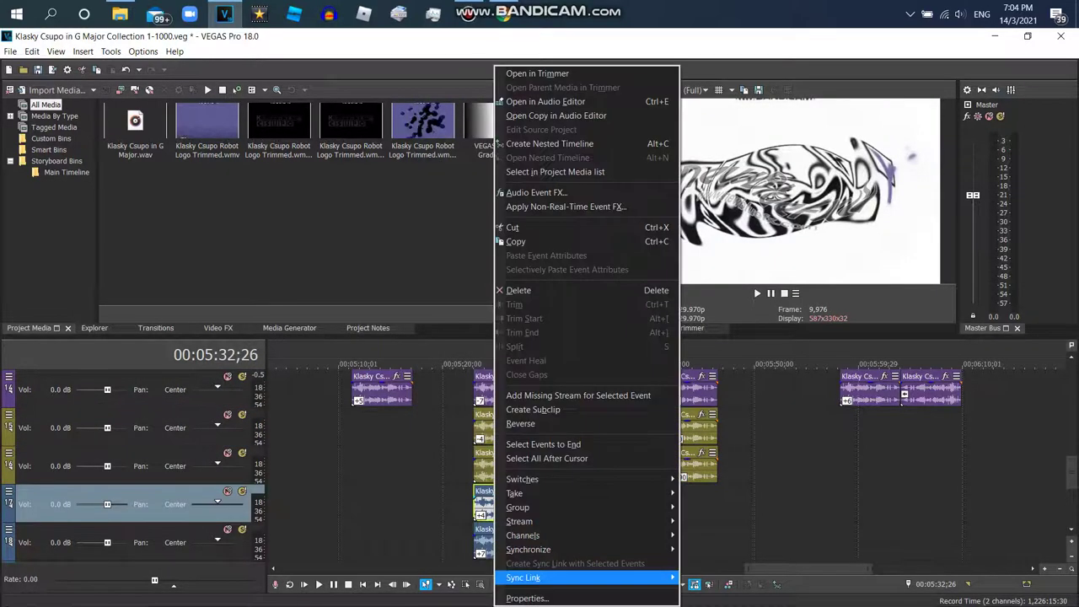
click(539, 597)
click(571, 490)
right_click(503, 540)
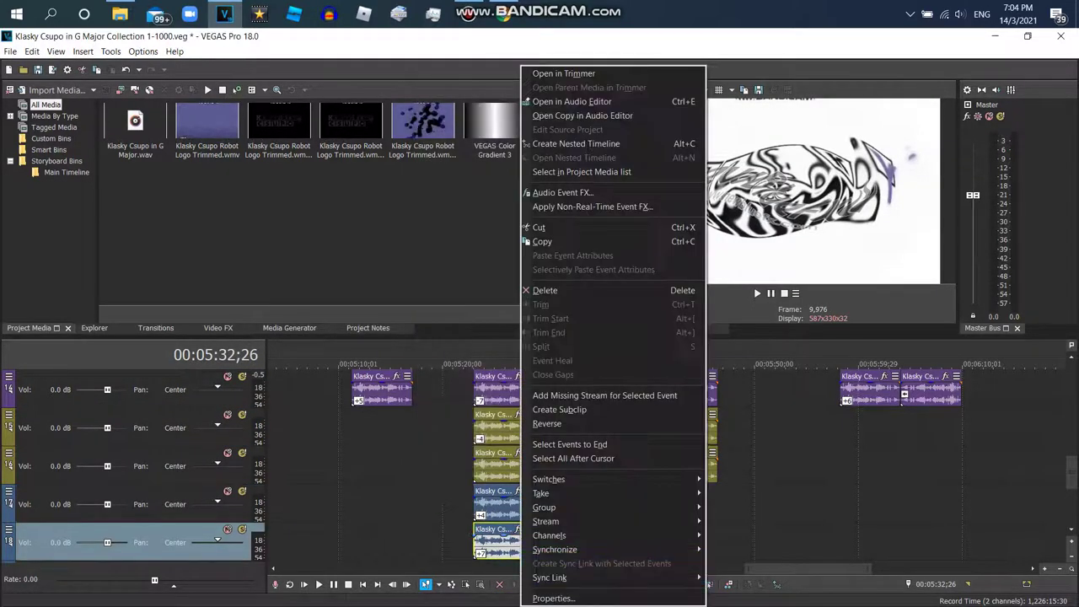
click(540, 596)
click(582, 490)
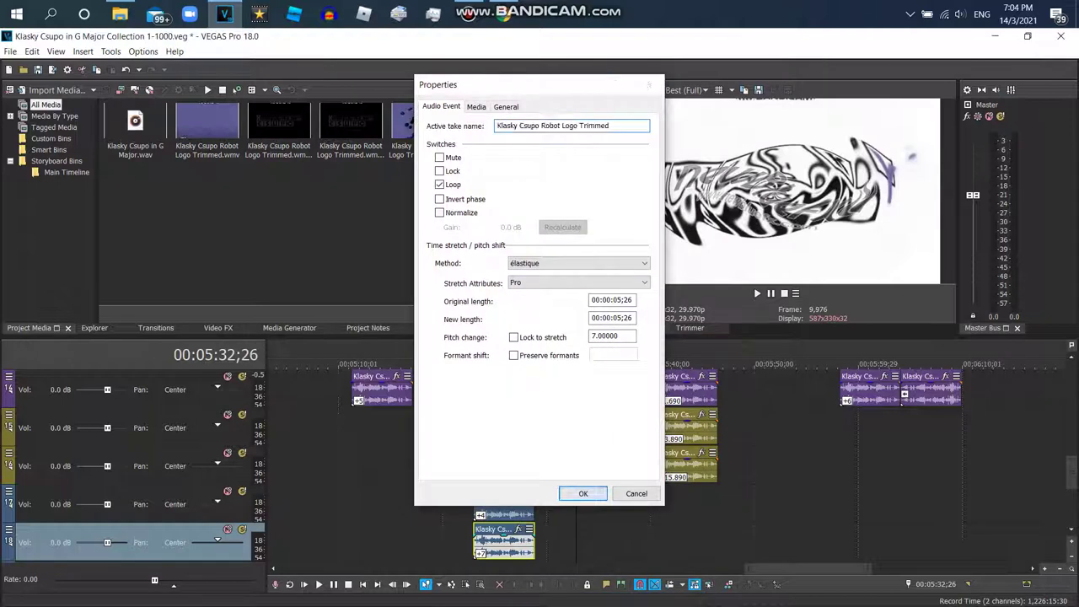
Step: Examine the Invert, HSL Adjust, Swirl and NewBlue ME Ripple effects on the video clip at 00:05:32;26
drag(1072, 472, 1072, 409)
scroll(666, 464, down, 5)
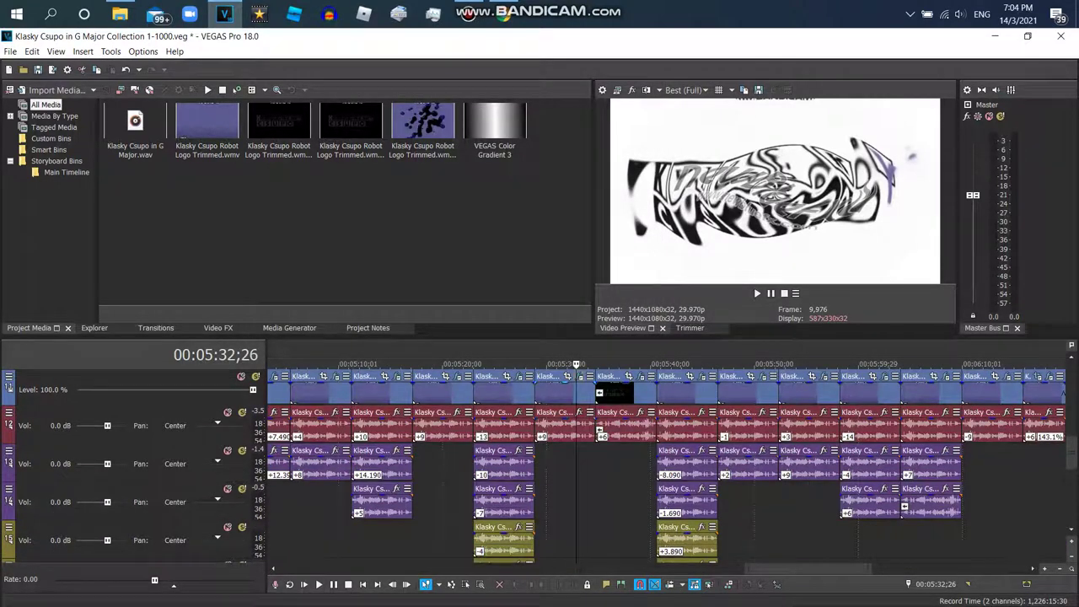
click(580, 376)
click(104, 178)
click(154, 177)
click(204, 177)
click(265, 177)
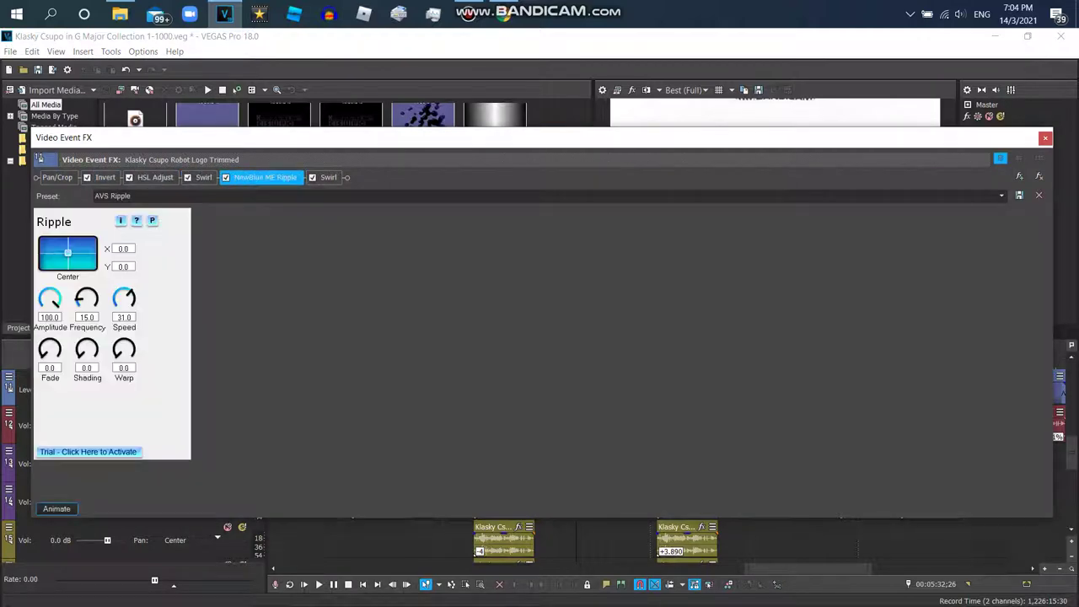
click(328, 178)
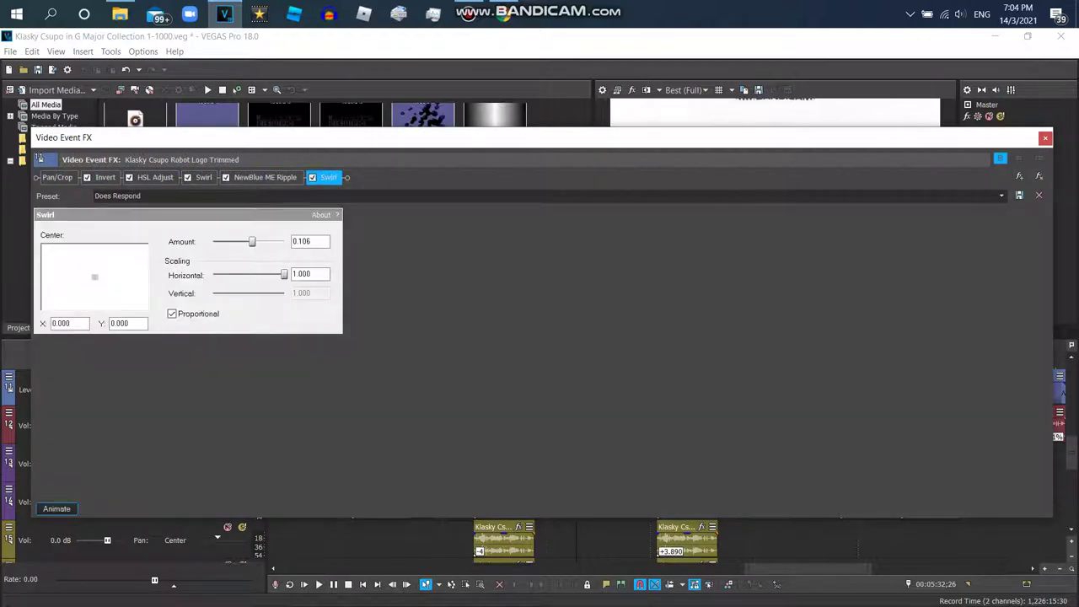
click(1046, 138)
Step: Check the pitch-shift properties of the track 12 audio event at 00:05:32;26
right_click(561, 430)
click(582, 597)
click(583, 493)
Step: Examine the HSL Adjust, Swirl and Deform effects on the reversed subclip in the video track
click(641, 376)
click(113, 177)
click(162, 177)
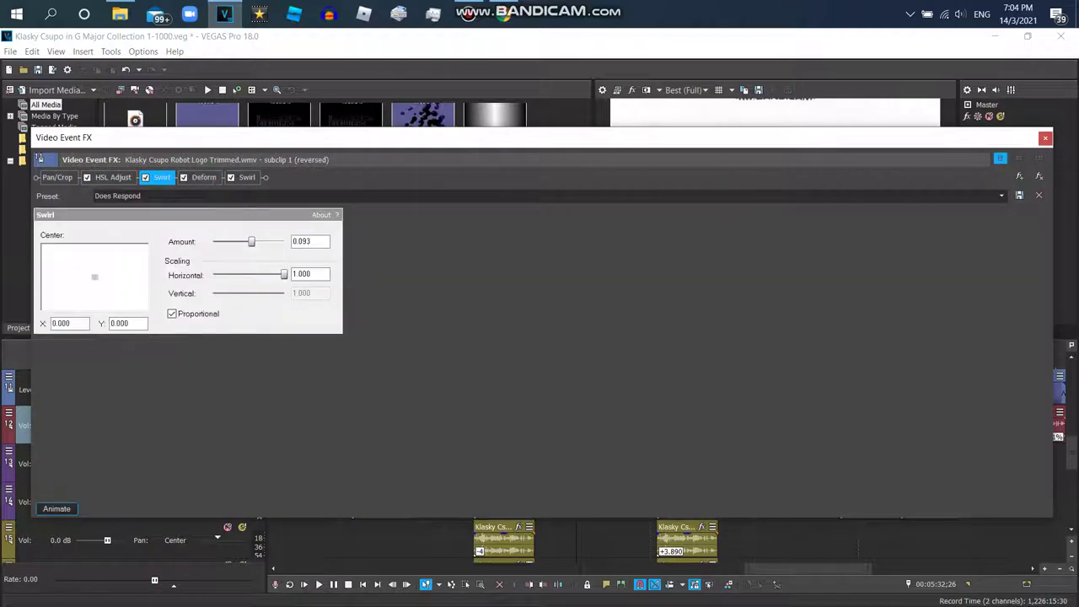
click(204, 177)
click(247, 177)
click(1044, 138)
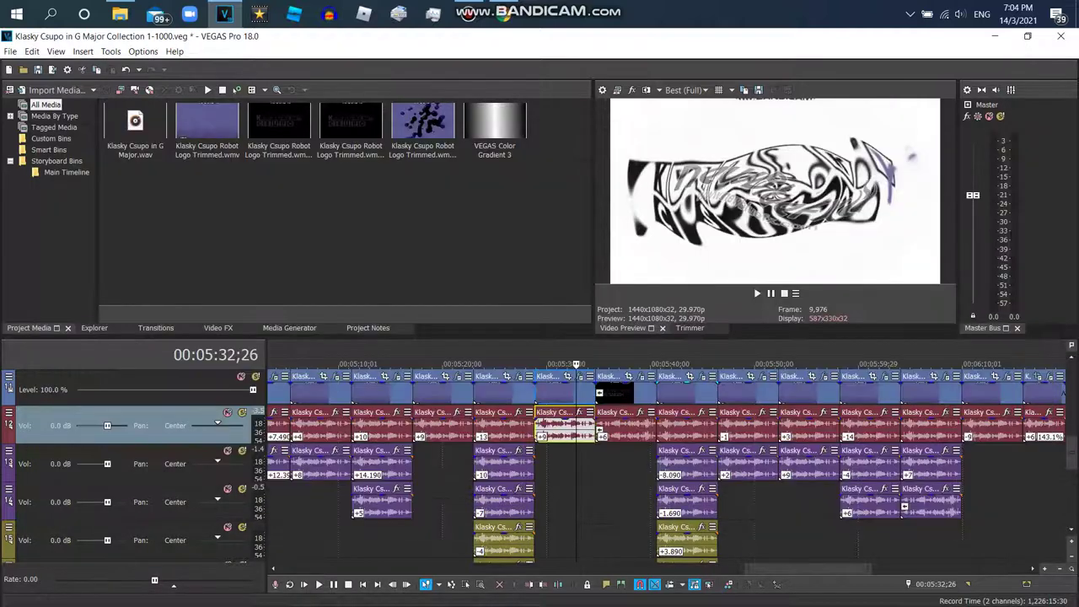
Step: Check the audio properties of the track 12 event beneath the reversed subclip
right_click(627, 426)
click(662, 598)
click(582, 492)
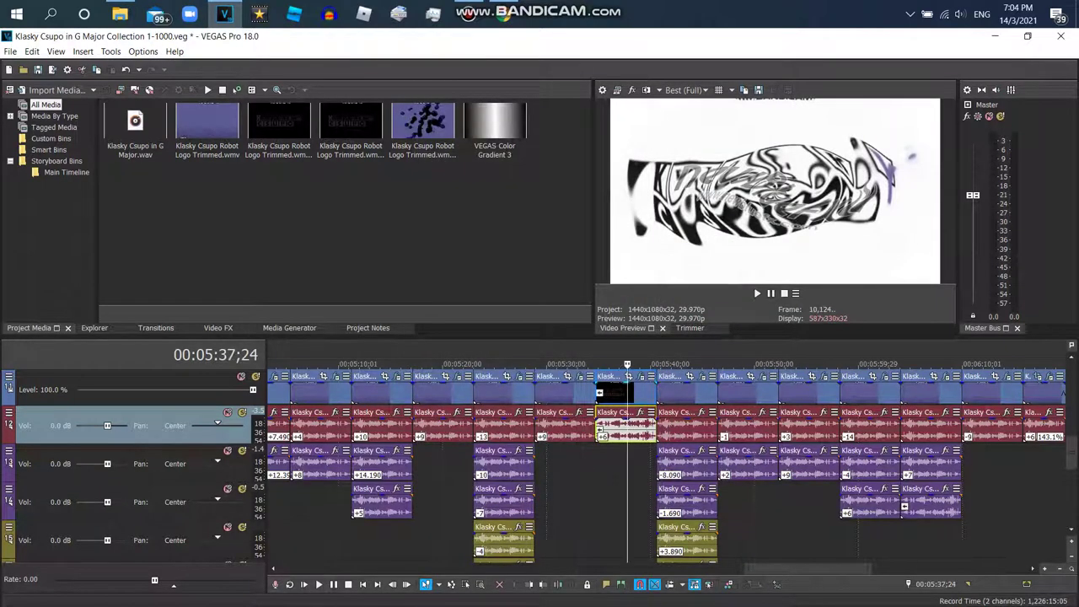
Step: Place the playhead at 00:05:42;02 and examine that video clip's Invert, HSL Adjust, Mirror and Spherize effects
click(672, 364)
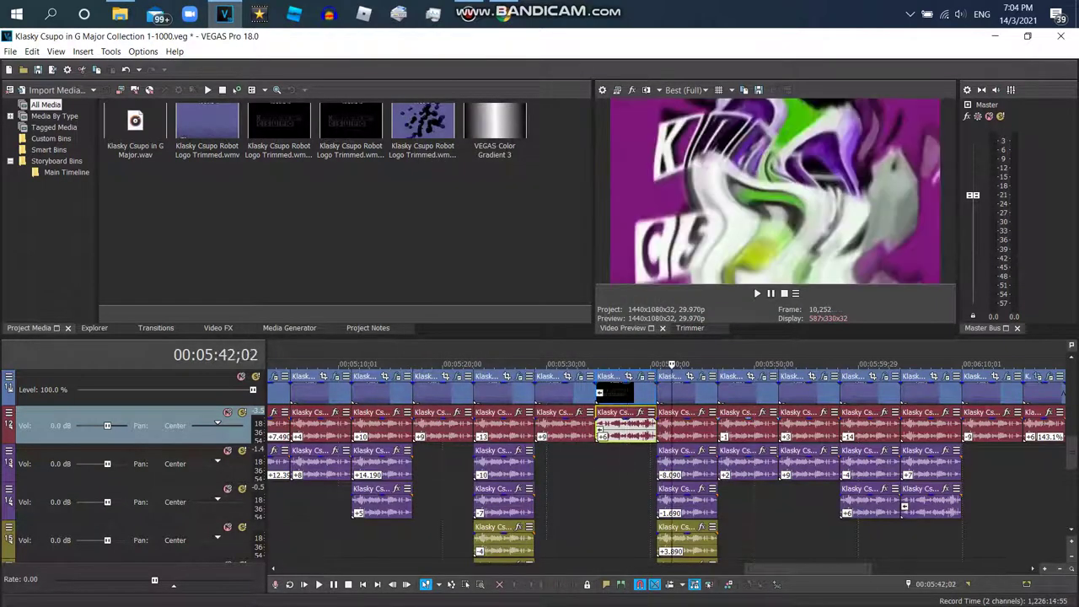
click(703, 377)
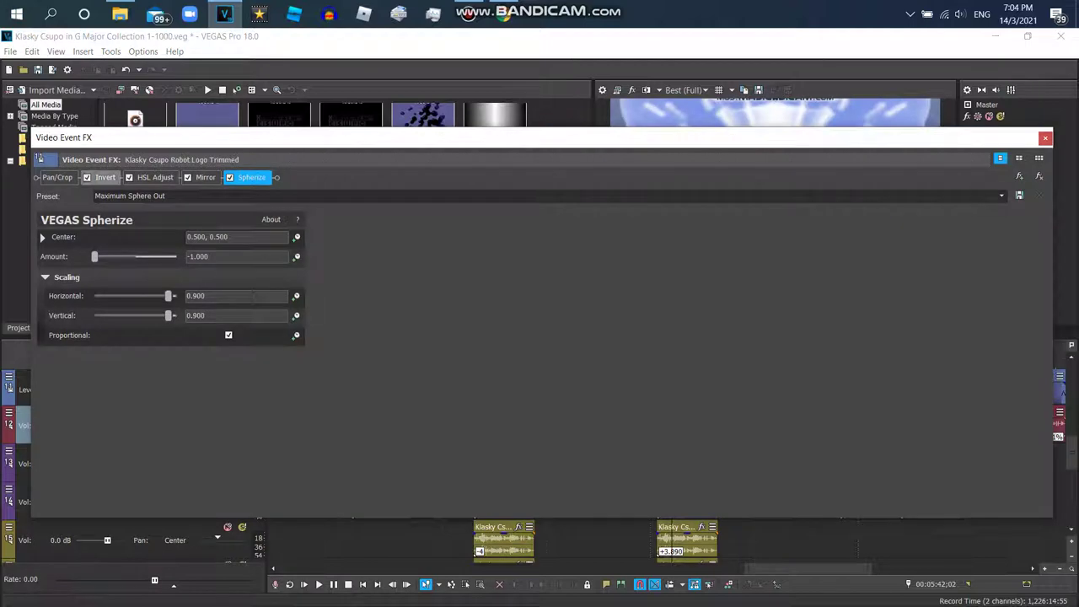
click(104, 177)
click(154, 177)
click(205, 177)
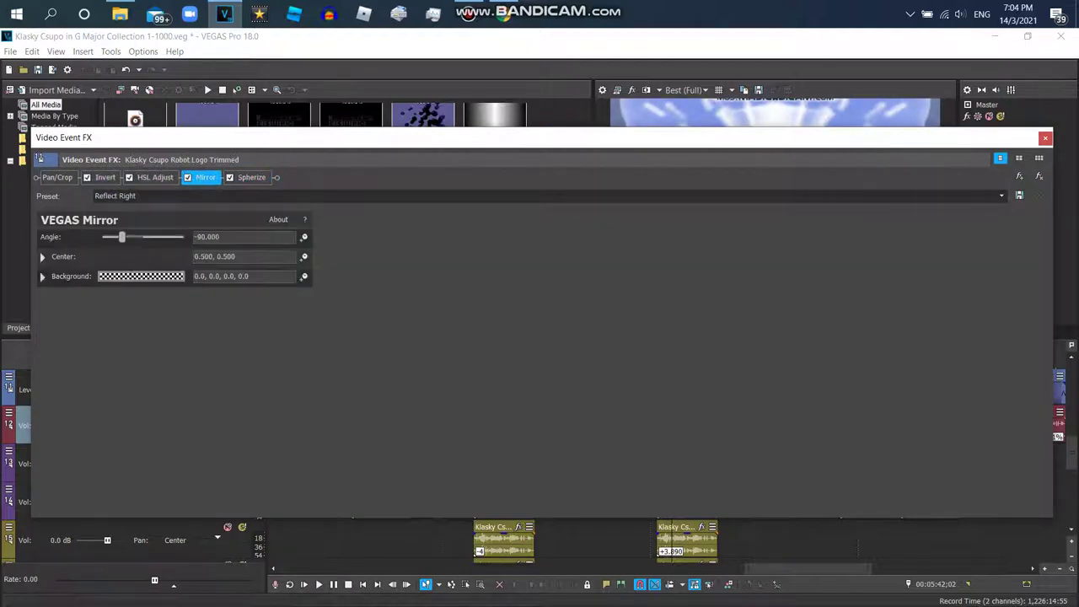
click(251, 177)
click(1046, 137)
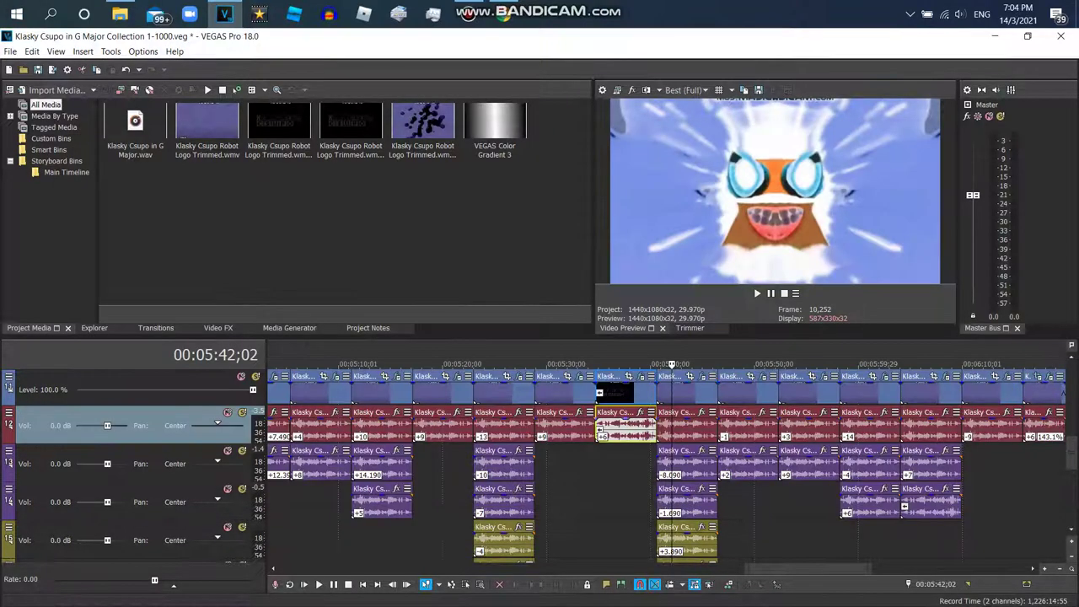
Step: Check the audio properties of the track 12 and 13 events at 00:05:42;02
right_click(684, 428)
click(716, 579)
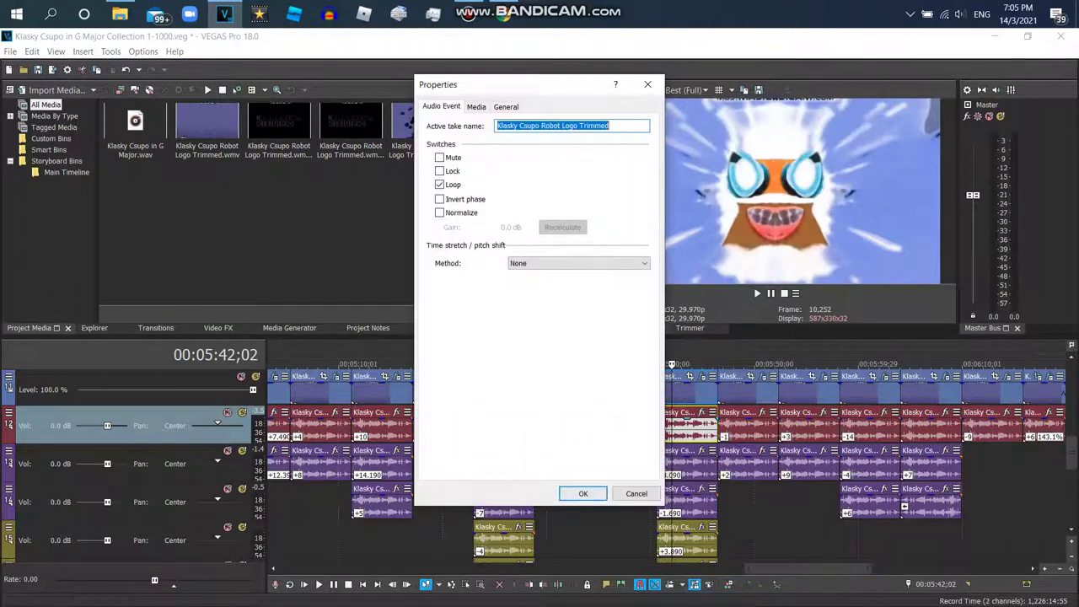
click(582, 494)
right_click(685, 466)
click(717, 597)
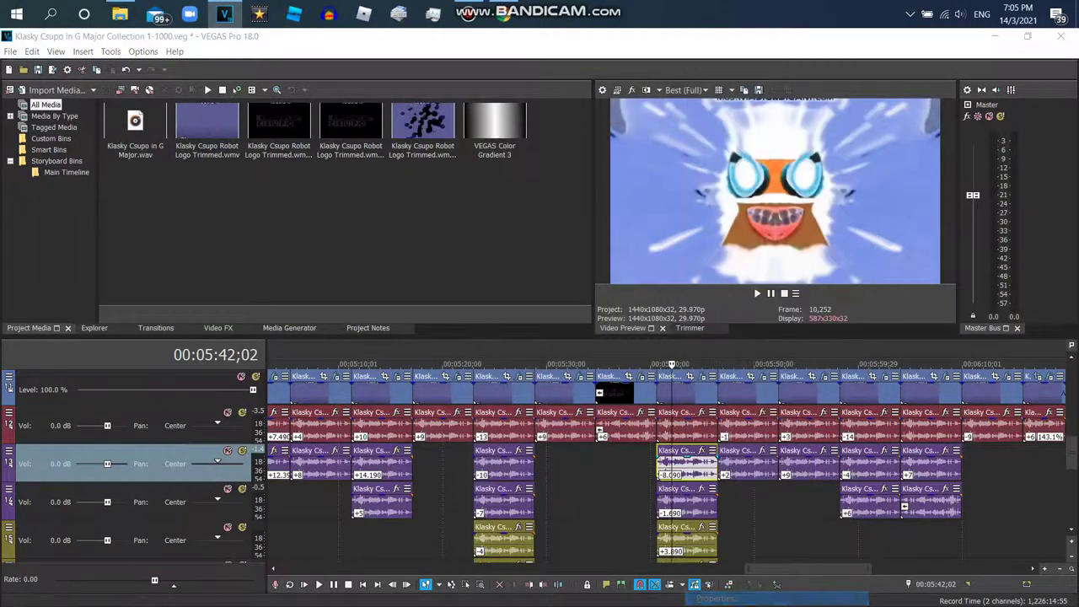
click(582, 493)
Step: Check the audio properties of the track 14 and 15 events at 00:05:42;02
right_click(684, 502)
click(717, 578)
click(579, 492)
right_click(685, 539)
click(717, 596)
click(580, 493)
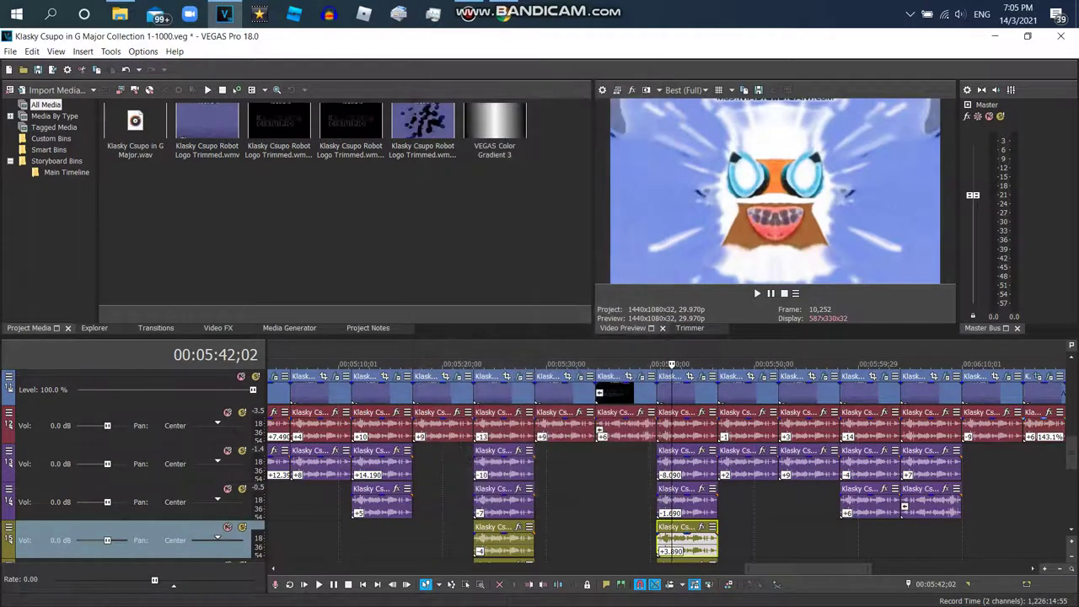
Step: Check the audio properties of the track 16 event at 00:05:42;02
scroll(680, 503, down, 1)
right_click(685, 539)
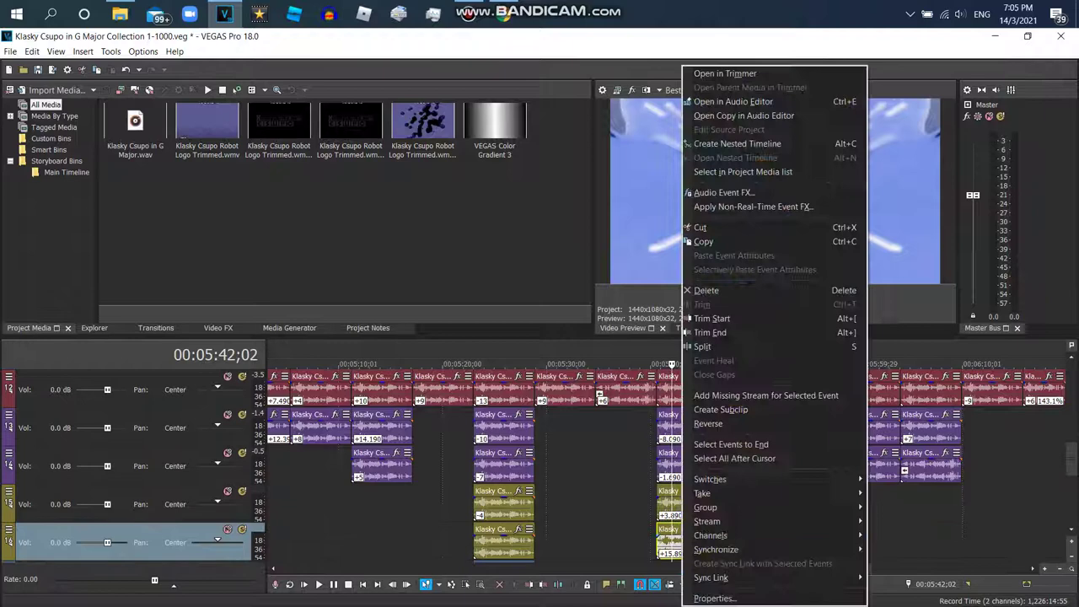
click(717, 595)
click(583, 494)
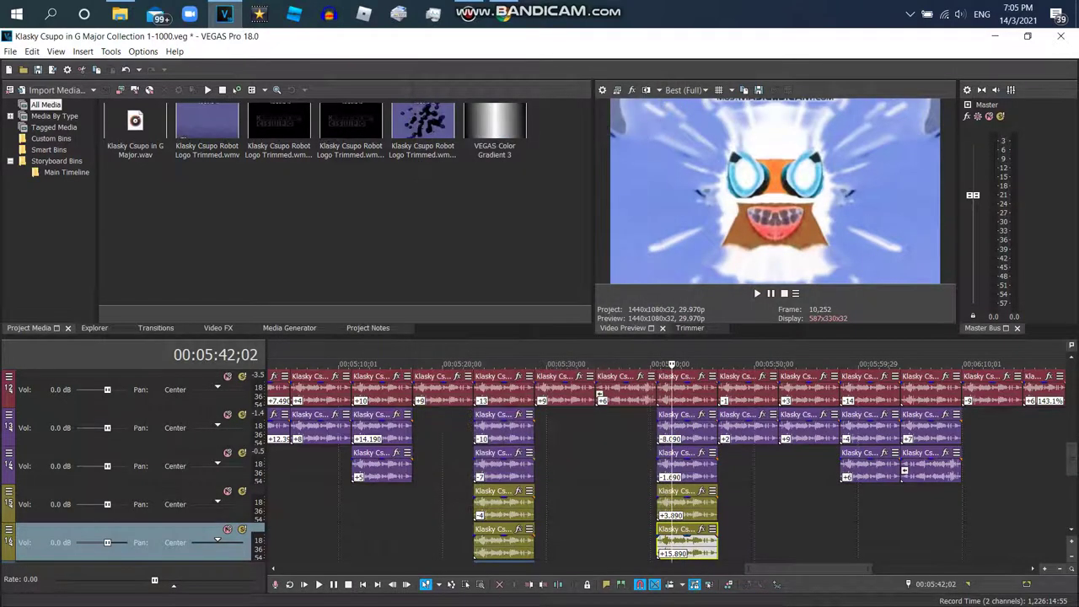
Step: Open the following video clip's effects chain and examine its effects from Invert and Channel Blend through the first Wave
scroll(666, 463, up, 4)
click(702, 500)
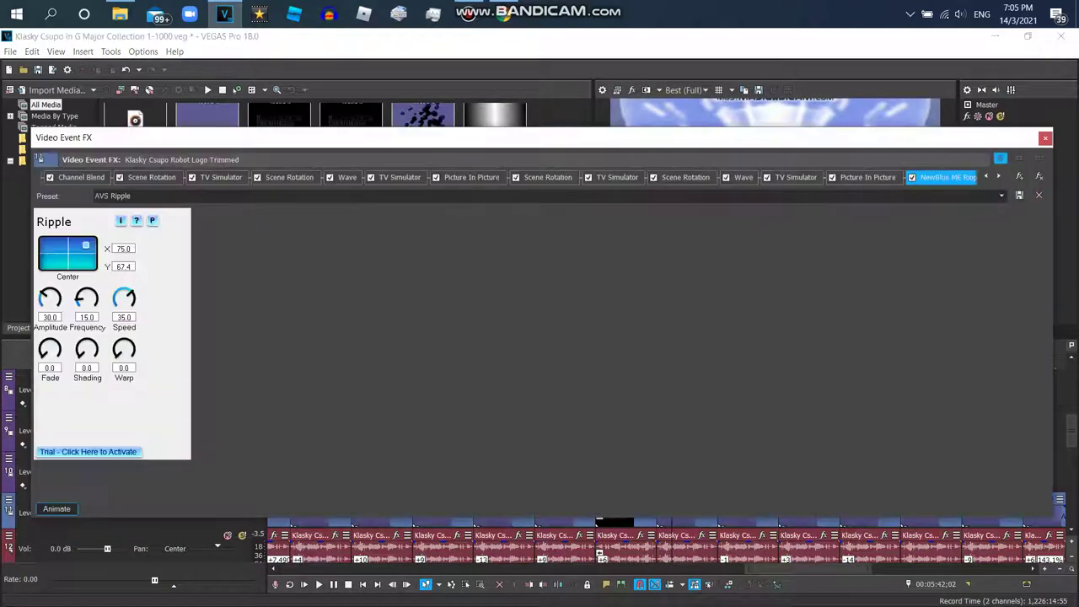
click(986, 177)
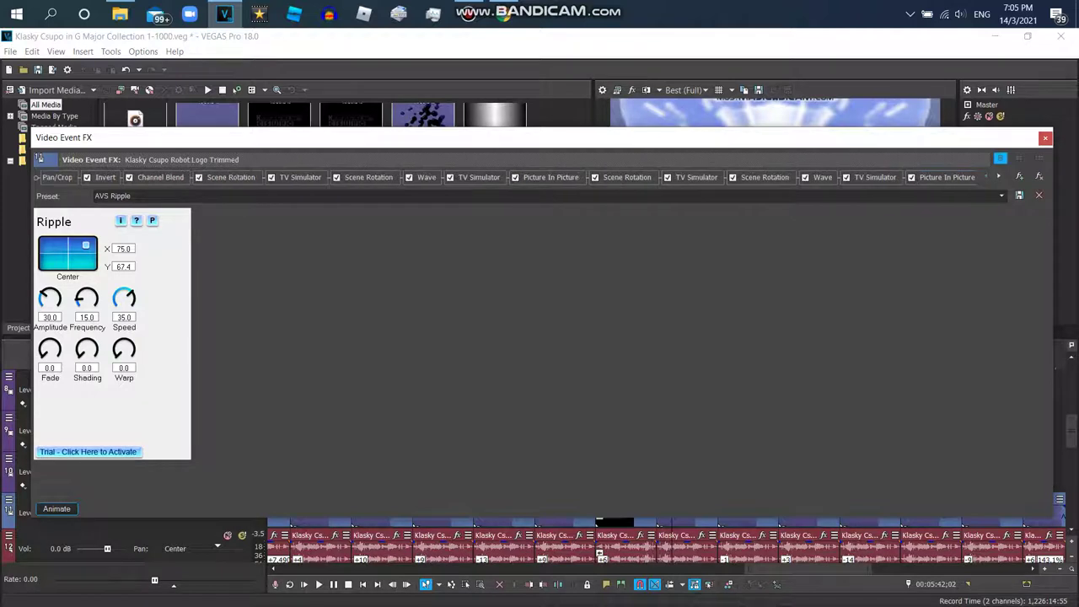
click(106, 177)
click(160, 177)
click(230, 177)
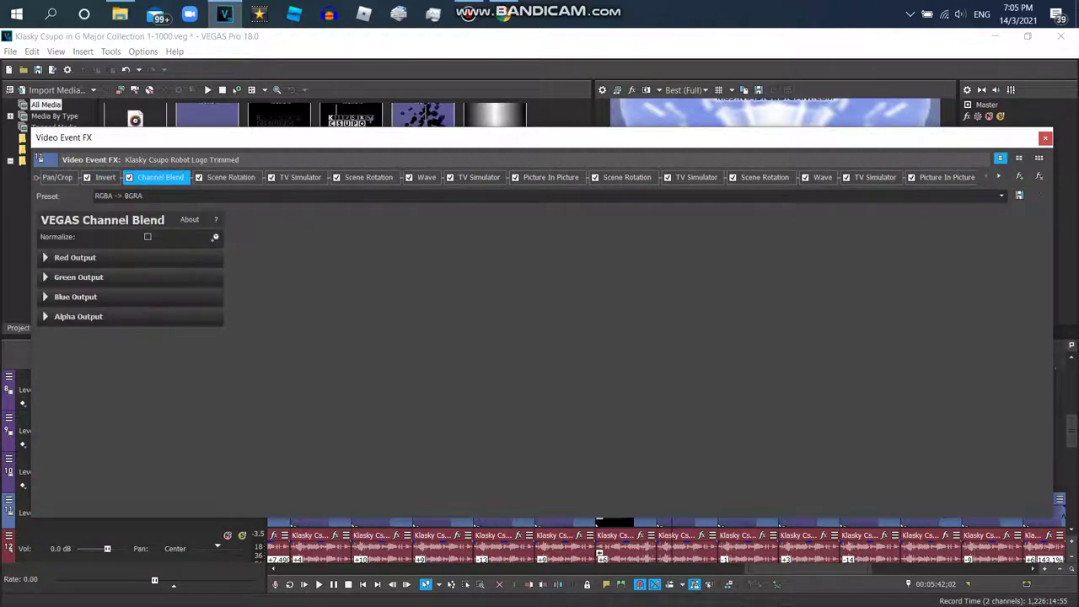
click(300, 177)
click(369, 177)
click(427, 177)
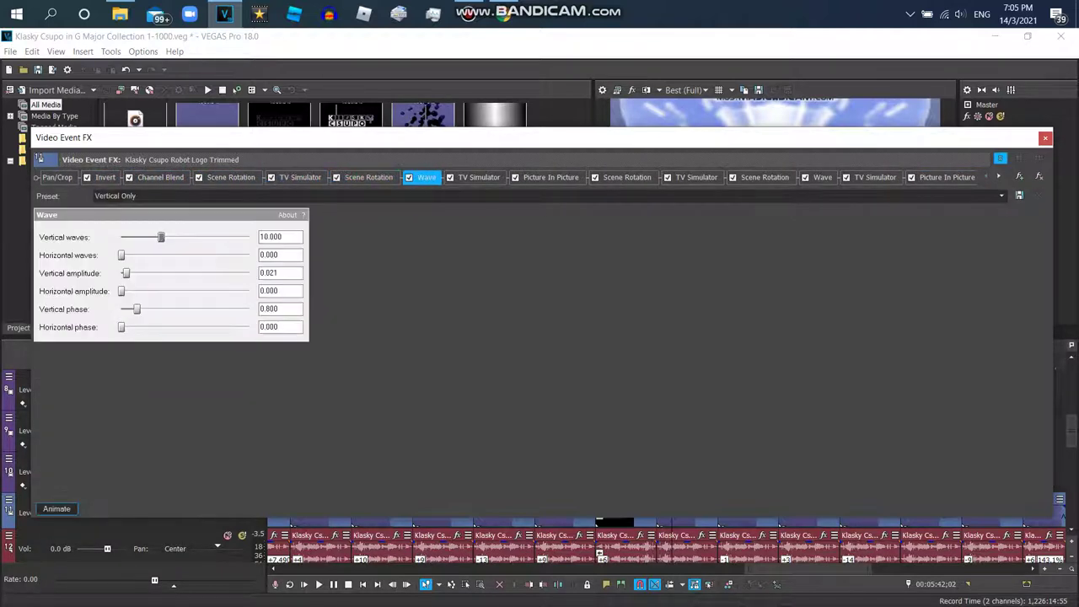
Step: Examine the rest of the clip's effects from the TV Simulator after the first Wave through NewBlue ME Ripple, and close the effects window
click(479, 177)
click(550, 177)
click(626, 177)
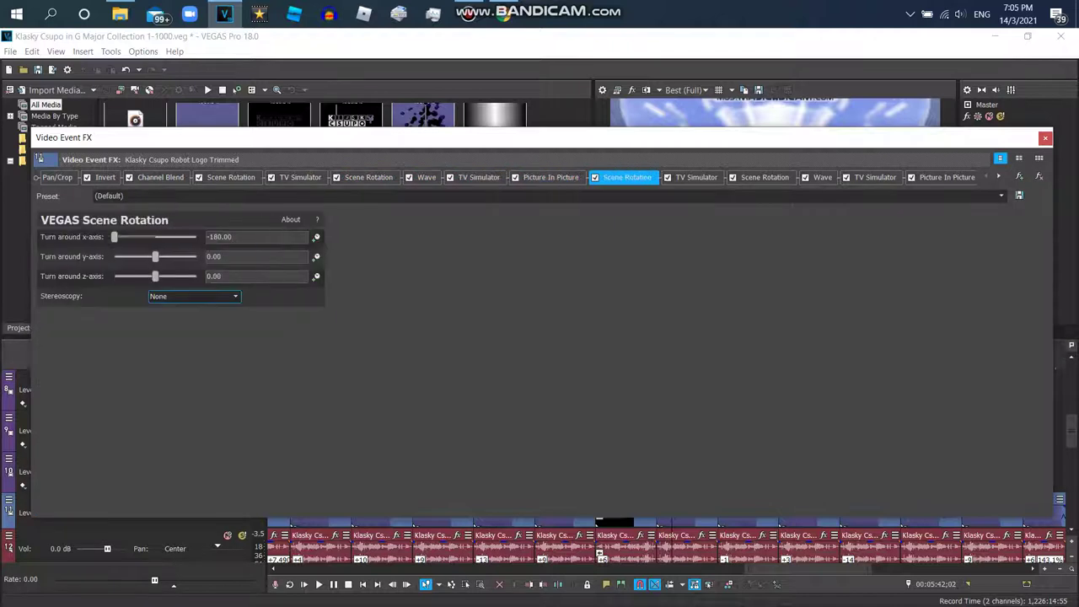
click(697, 177)
click(765, 177)
click(823, 177)
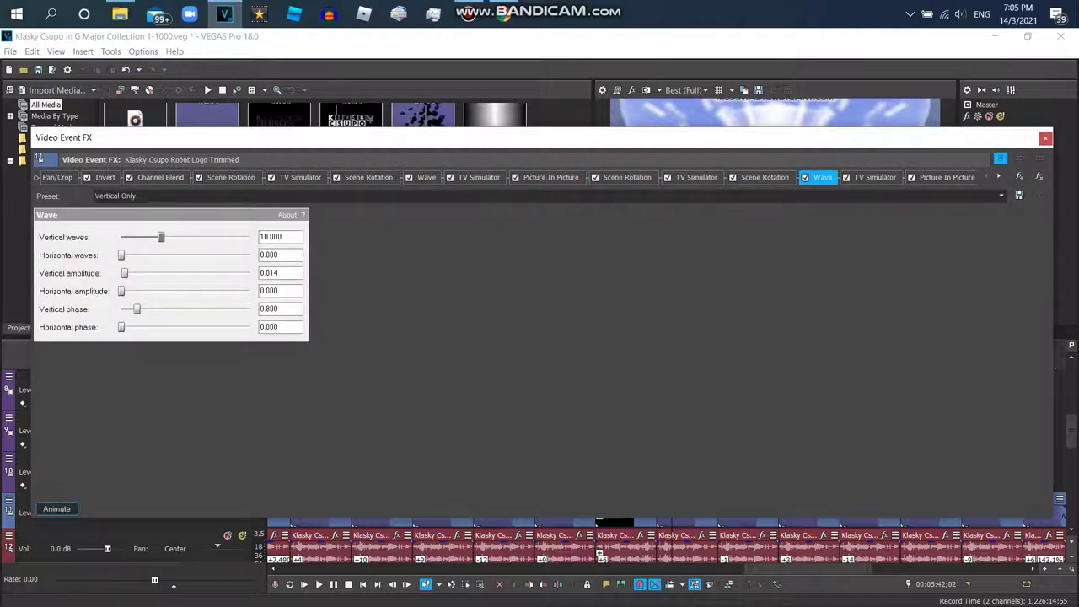
click(875, 177)
click(947, 177)
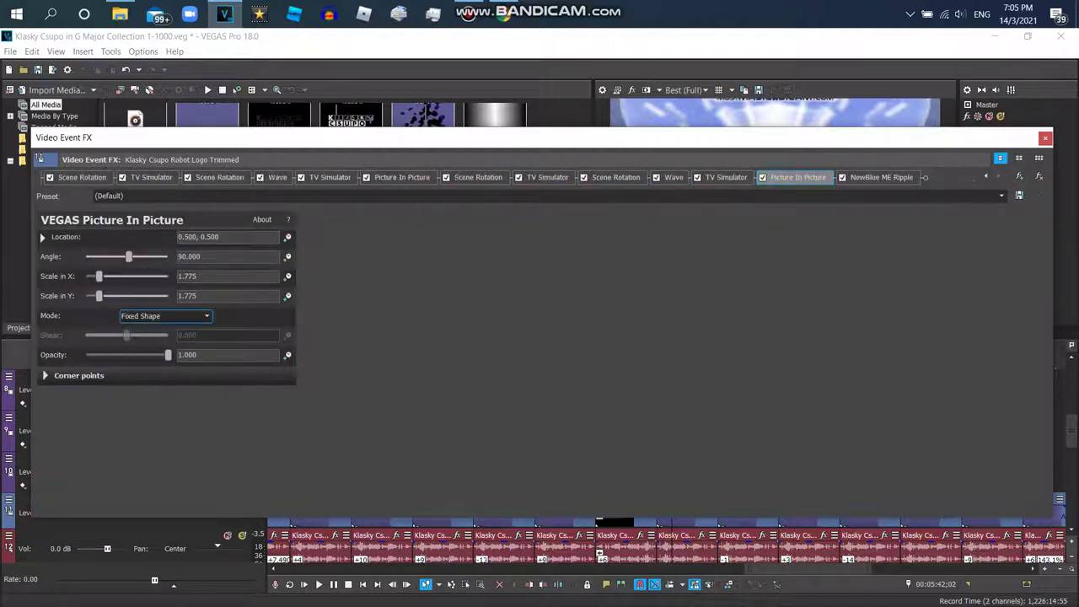
click(881, 177)
click(1046, 139)
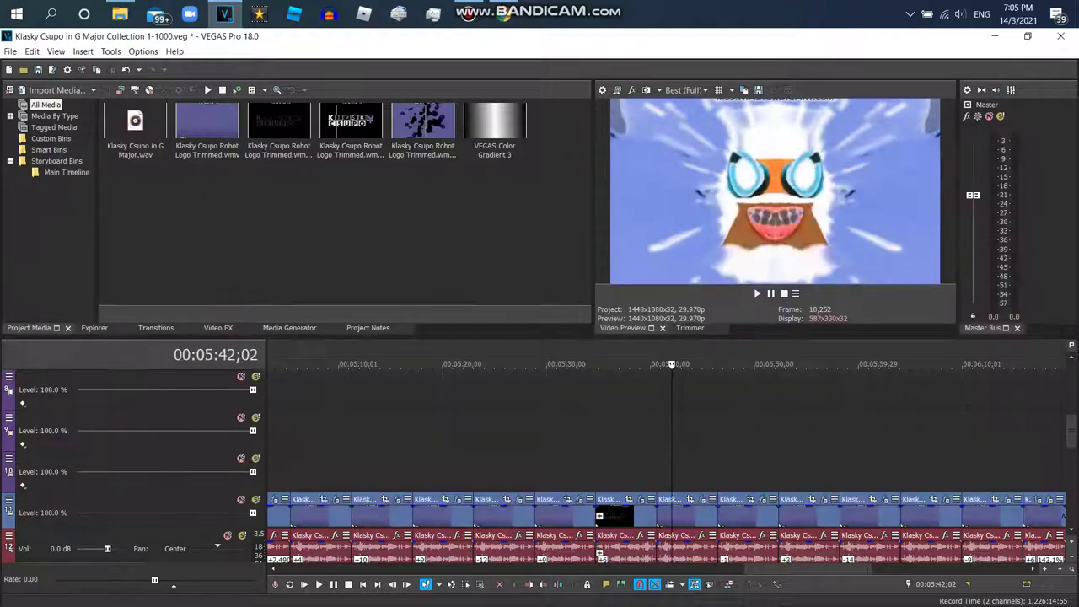
Step: Check the audio properties of the track 12 and 13 events in the clip following the one at 00:05:42;02
scroll(667, 464, down, 3)
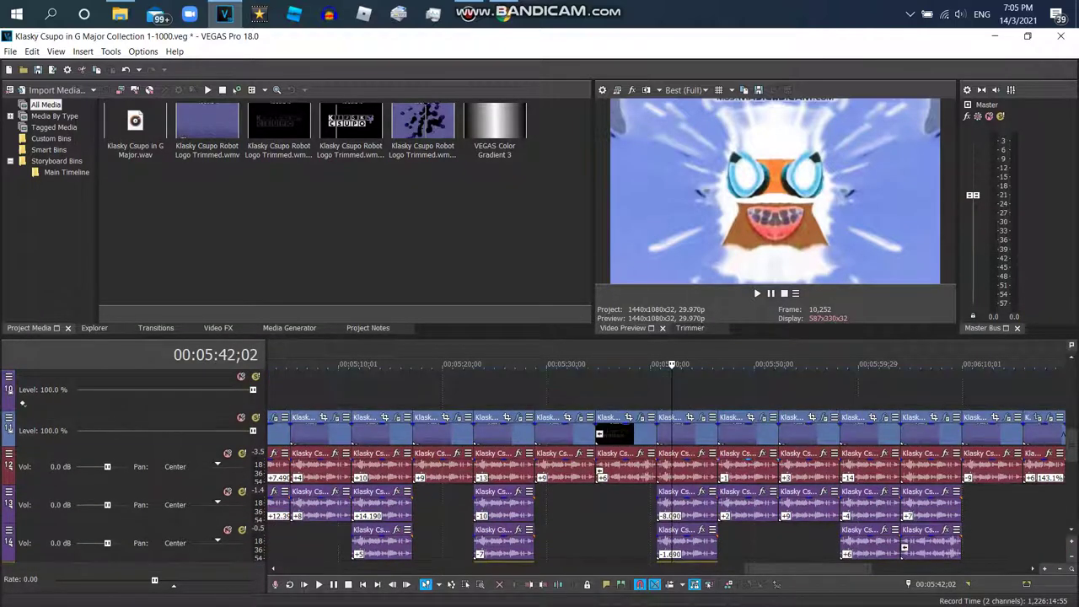
right_click(737, 468)
click(793, 563)
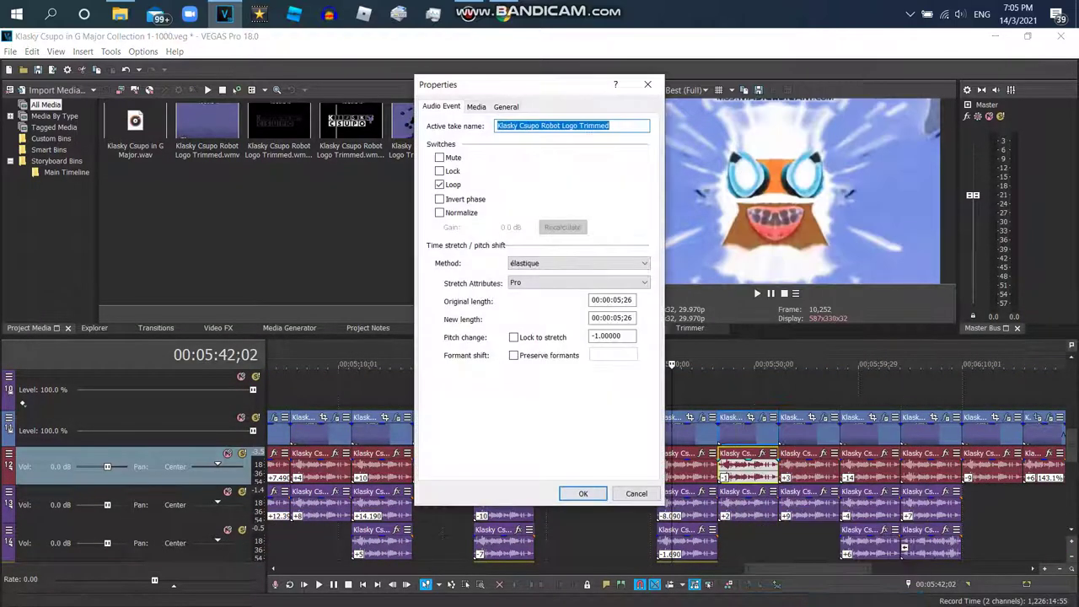
click(583, 493)
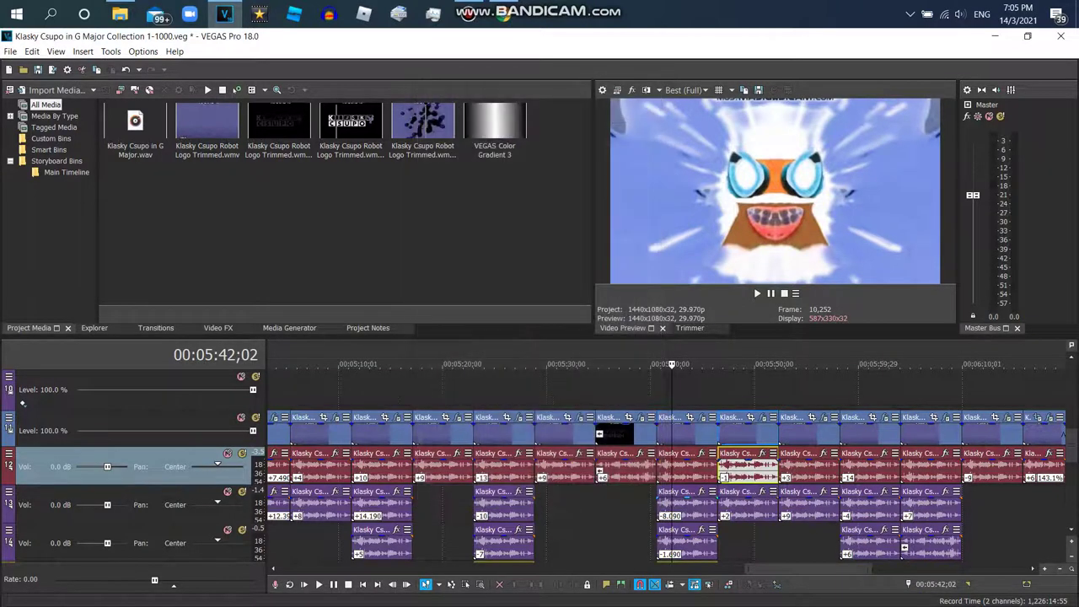
click(750, 504)
right_click(762, 504)
click(795, 598)
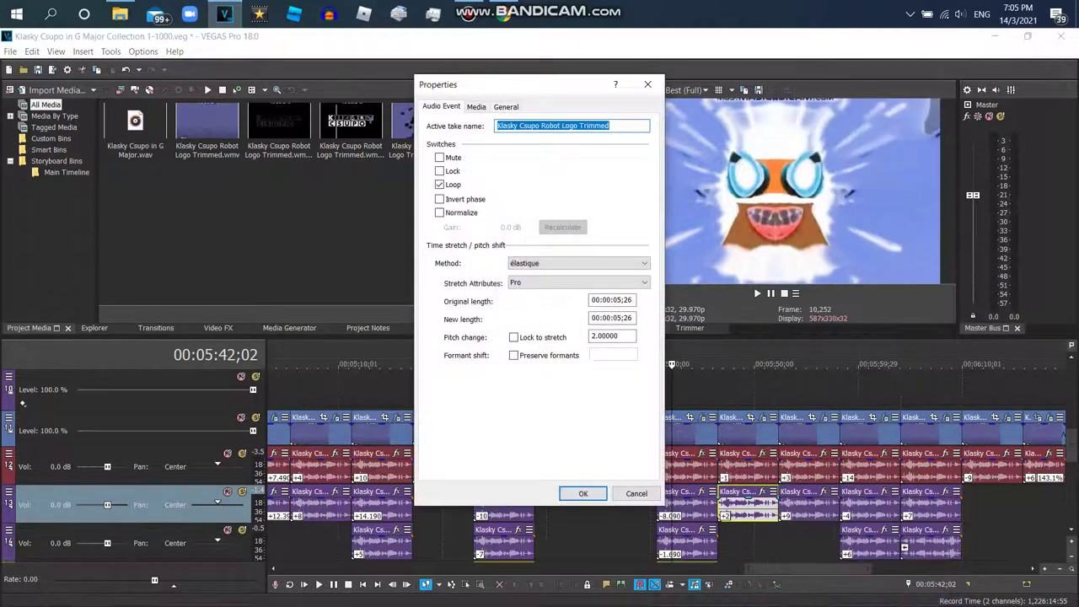
click(581, 494)
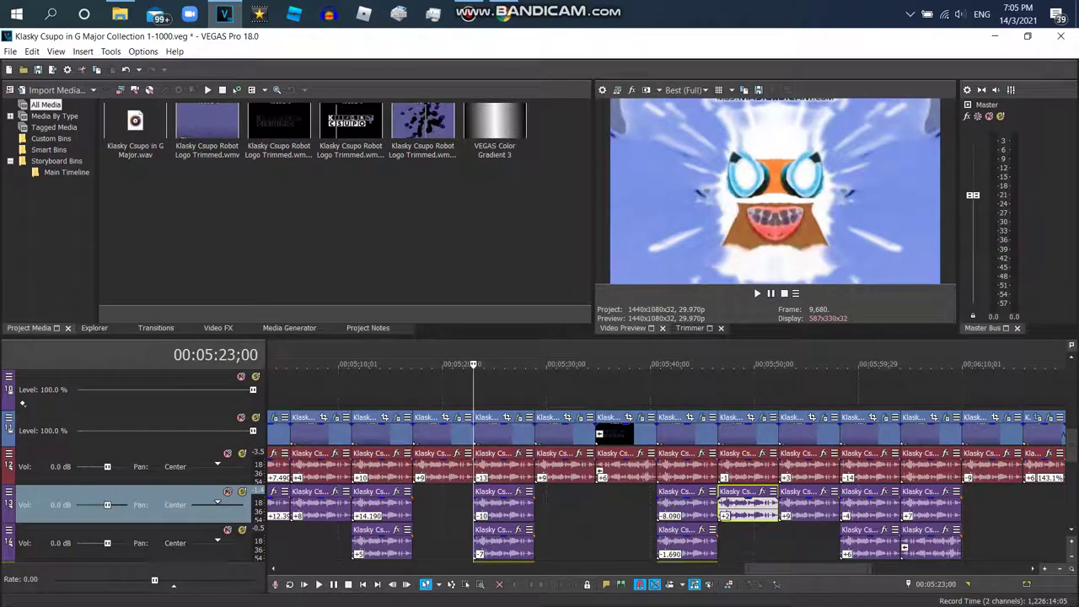
Step: Play the timeline from 00:05:23;00 to preview the reviewed clips, and stop playback
click(757, 293)
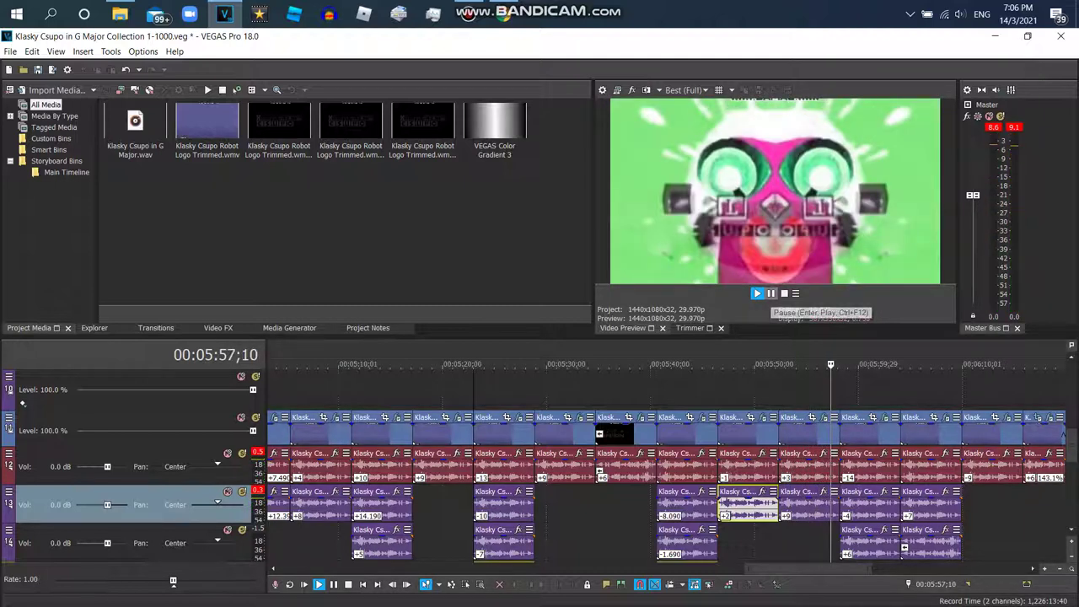
key(space)
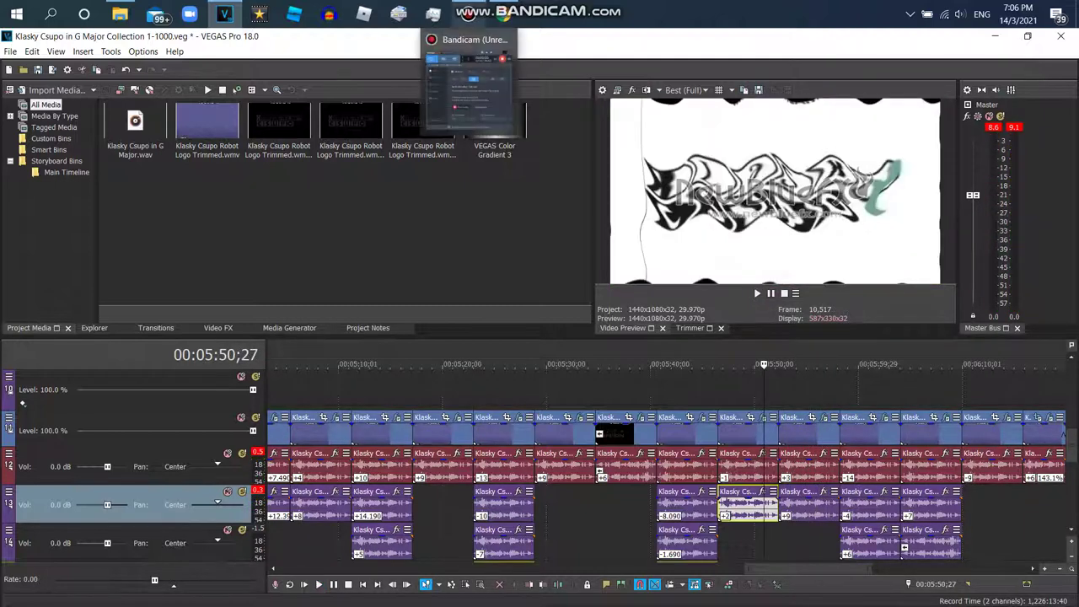
click(470, 12)
click(469, 12)
key(space)
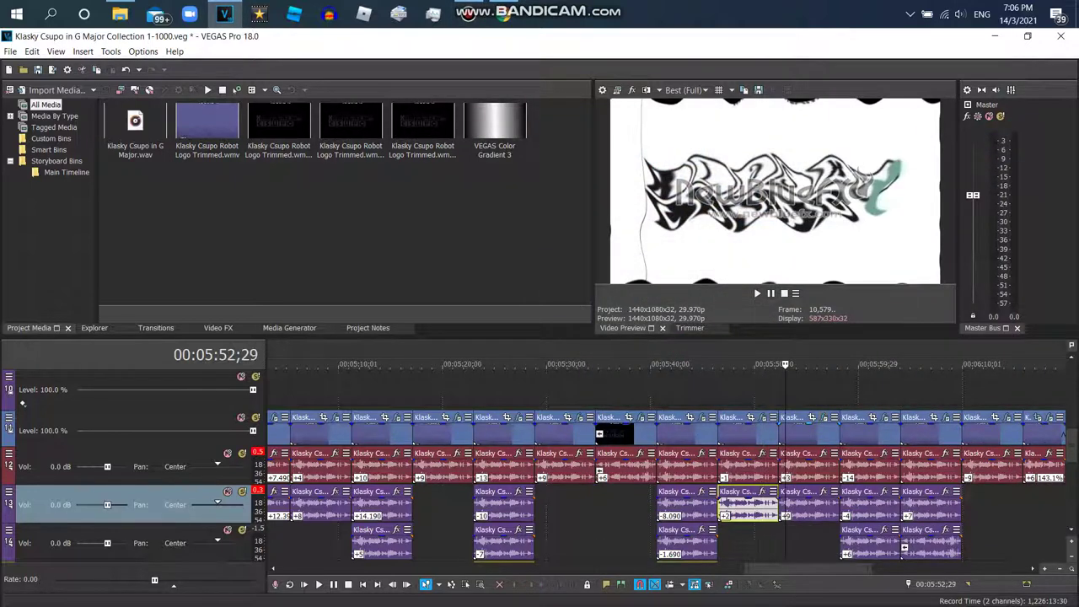
Step: Examine the Invert, Channel Blend, HSL Adjust and Mirror effects of the video clip at 00:05:52;29, and close the effects window
click(826, 417)
click(105, 178)
click(160, 177)
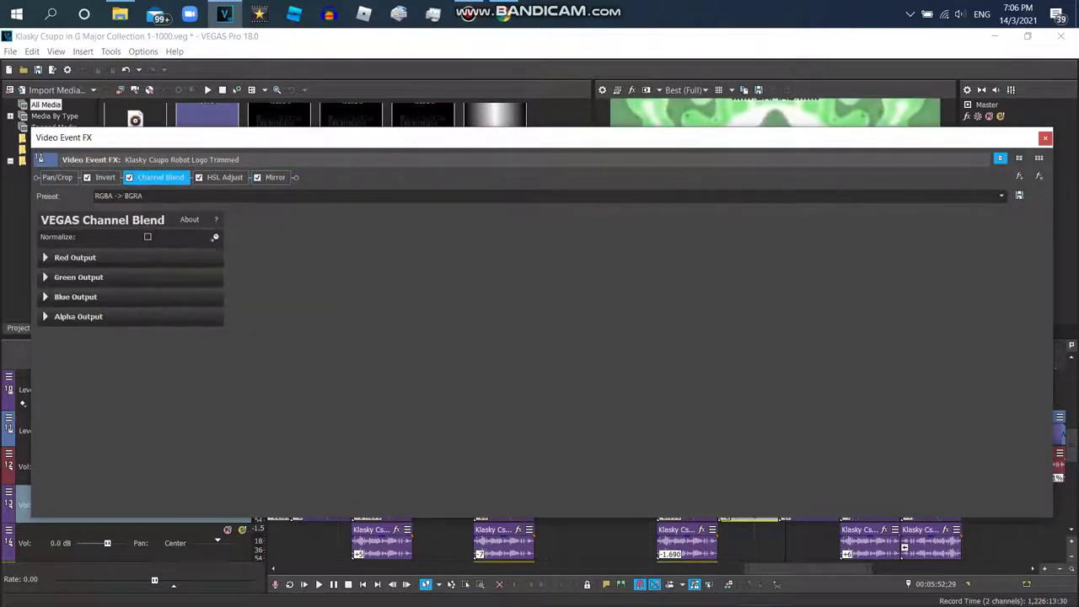
click(225, 178)
click(275, 177)
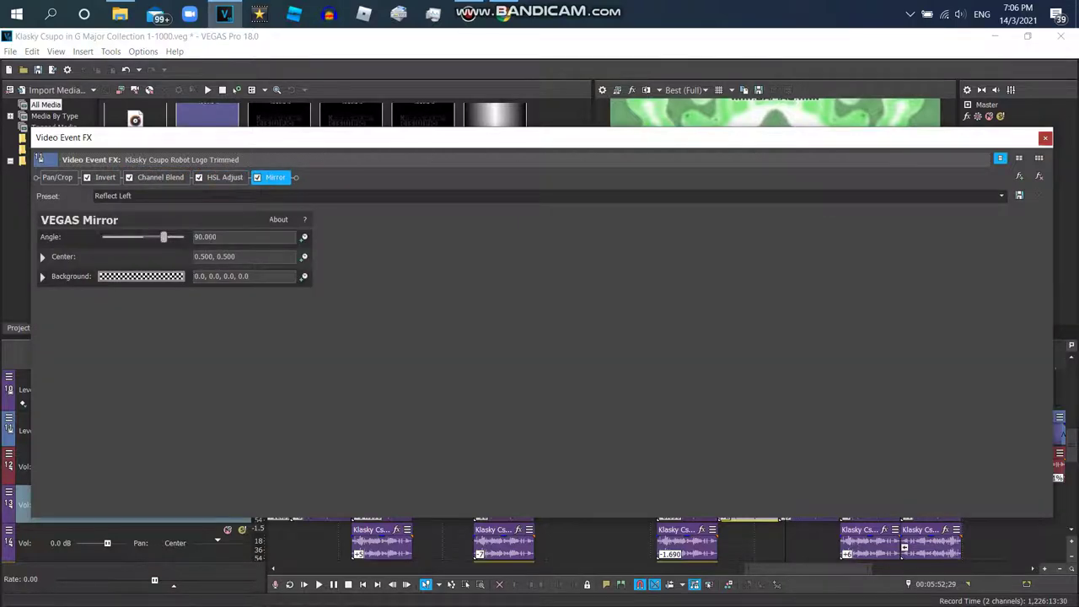
click(1046, 138)
Step: Check the audio properties of the track 12 and 13 events at 00:05:52;29
right_click(804, 469)
click(830, 598)
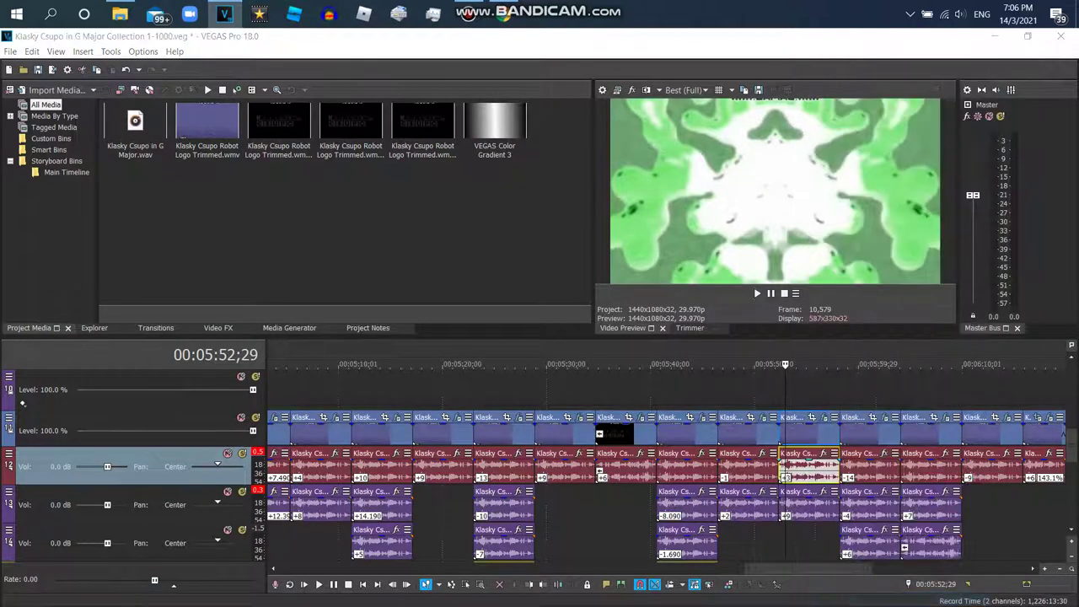
click(582, 494)
right_click(807, 506)
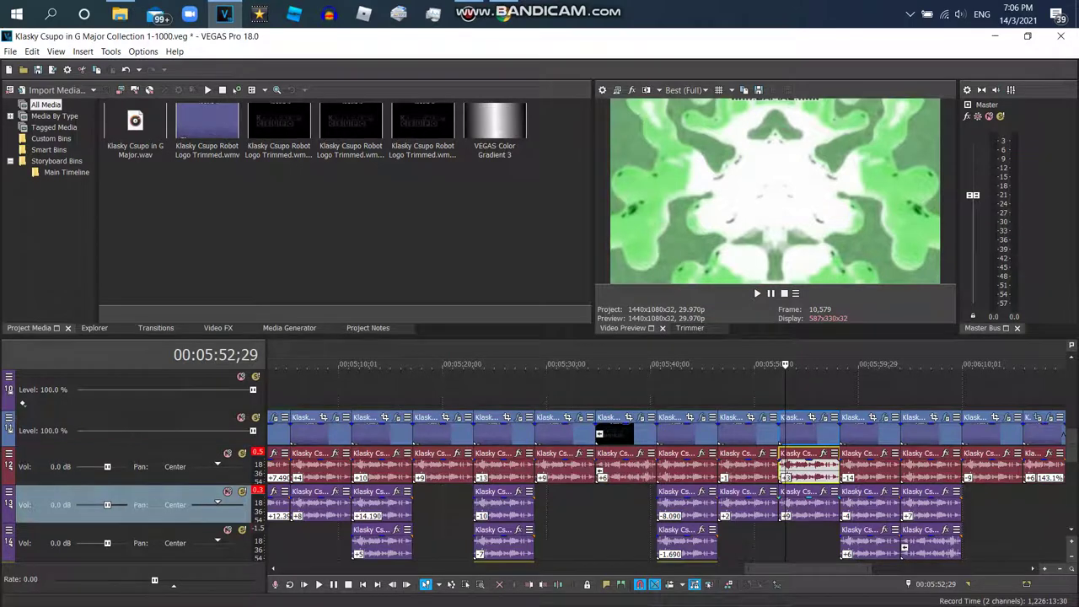
right_click(805, 504)
click(843, 578)
click(576, 491)
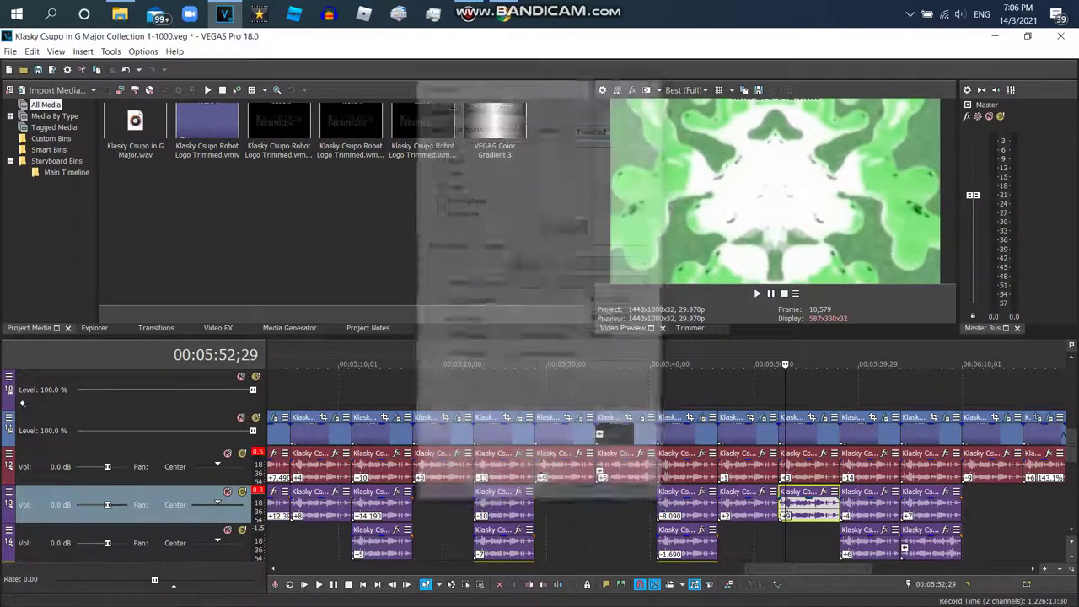
Step: Examine the Brightness and Contrast, HSL Adjust and TV Simulator effects of the video clip at 00:05:58;29, and close the effects window
click(848, 366)
click(884, 417)
click(214, 178)
click(276, 178)
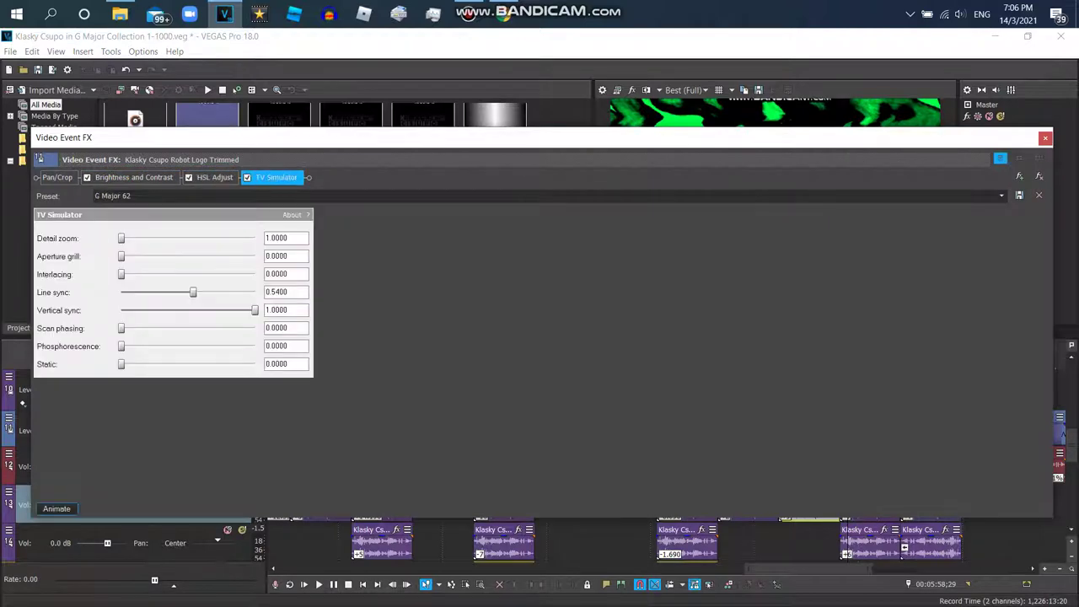
click(1045, 139)
Step: Check the audio properties of the track 12, 13 and 14 events at 00:05:58;29
drag(807, 570, 876, 569)
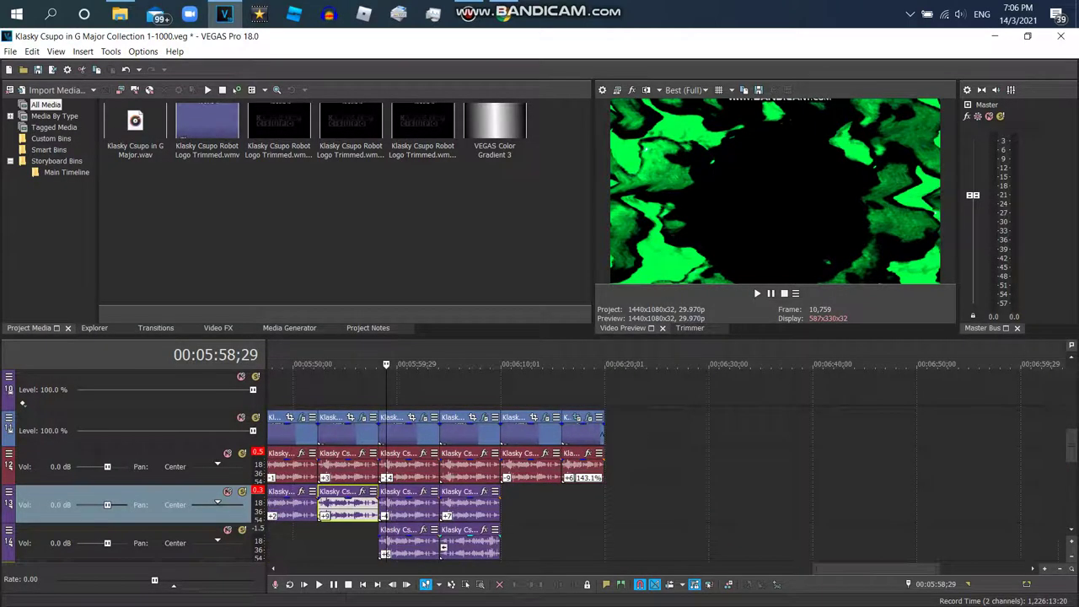
scroll(23, 404, down, 1)
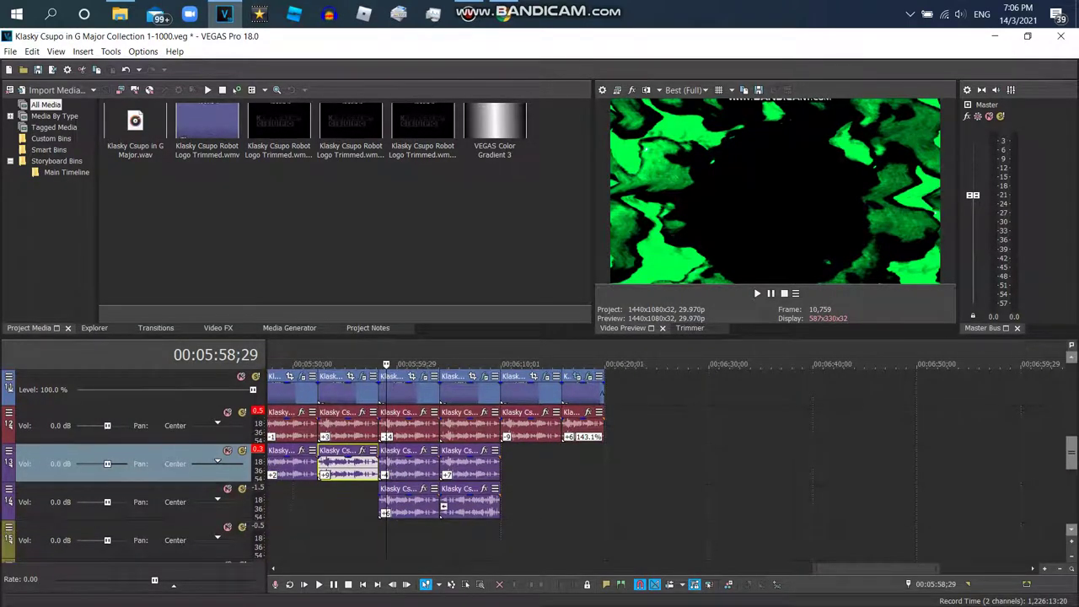
right_click(408, 423)
click(447, 595)
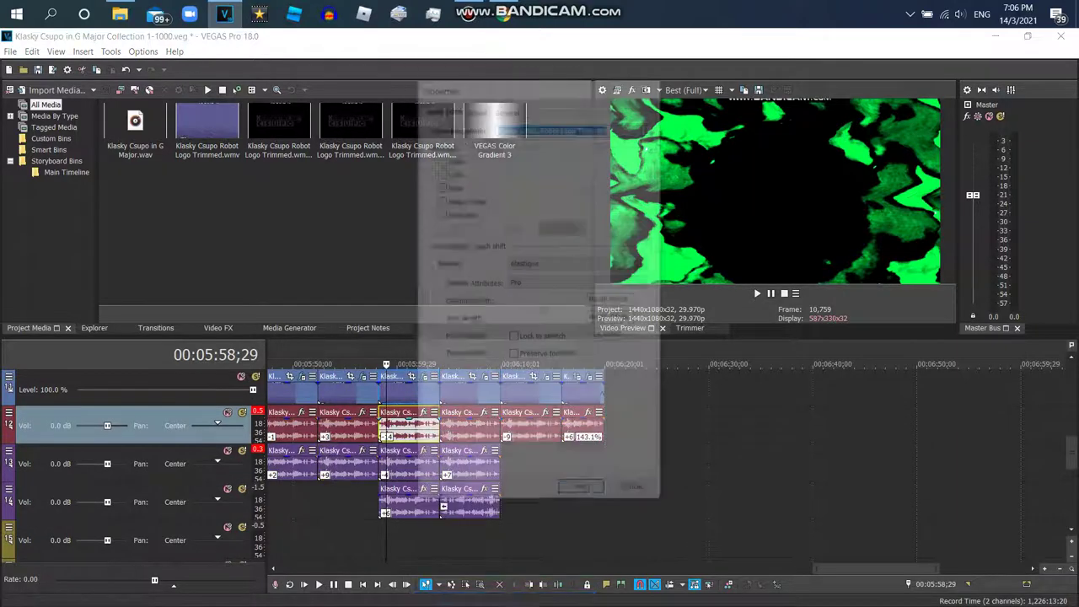
key(Return)
right_click(398, 459)
click(438, 597)
key(Return)
right_click(398, 497)
click(434, 598)
key(Return)
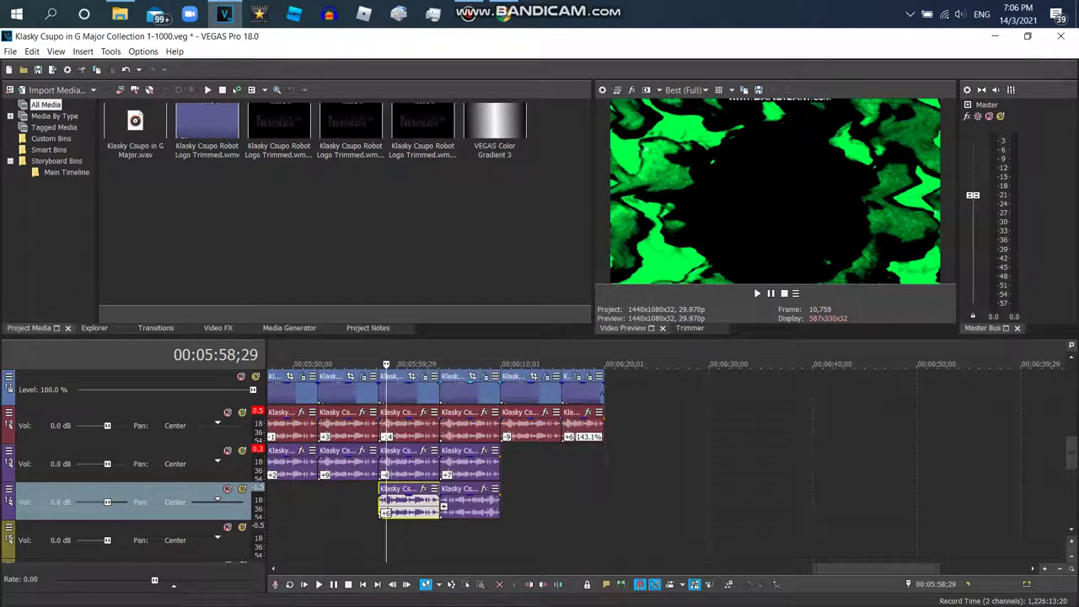
Step: Examine the following video clip's HSL Adjust, Threshold, Spherize and Mirror effects, and close the effects window
click(424, 377)
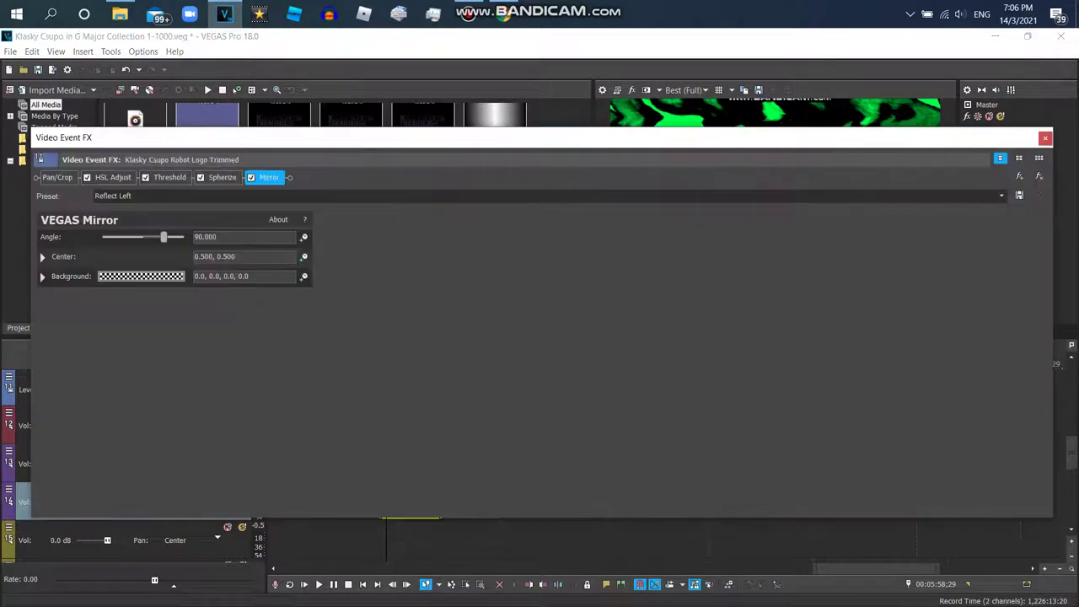
click(113, 178)
click(169, 177)
click(222, 177)
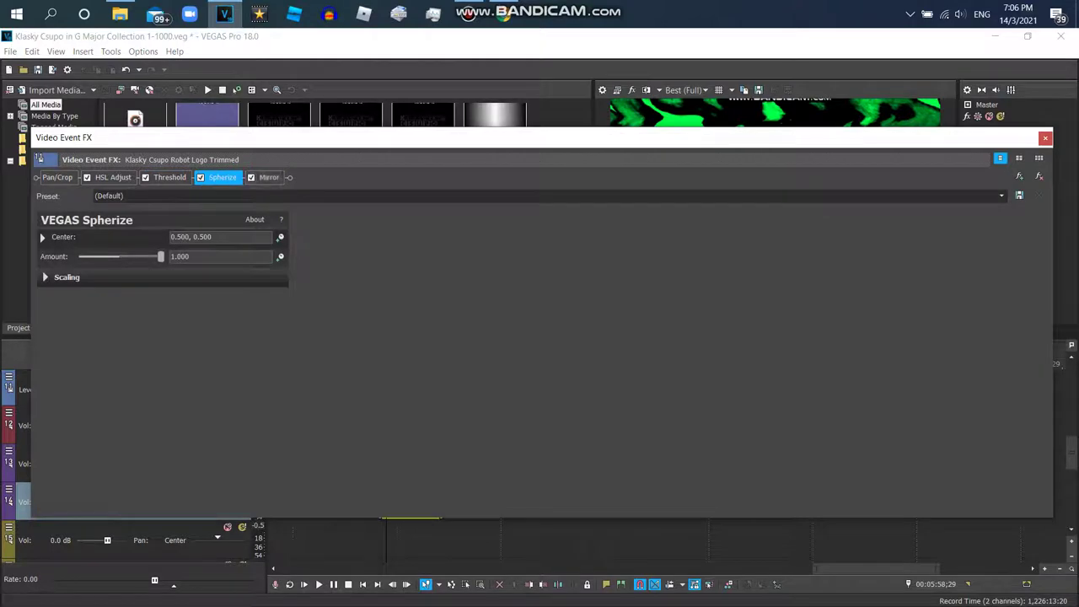
click(268, 177)
click(1046, 138)
Step: Check the same clip's track 13 audio properties and the event options of its track 14 audio
right_click(478, 462)
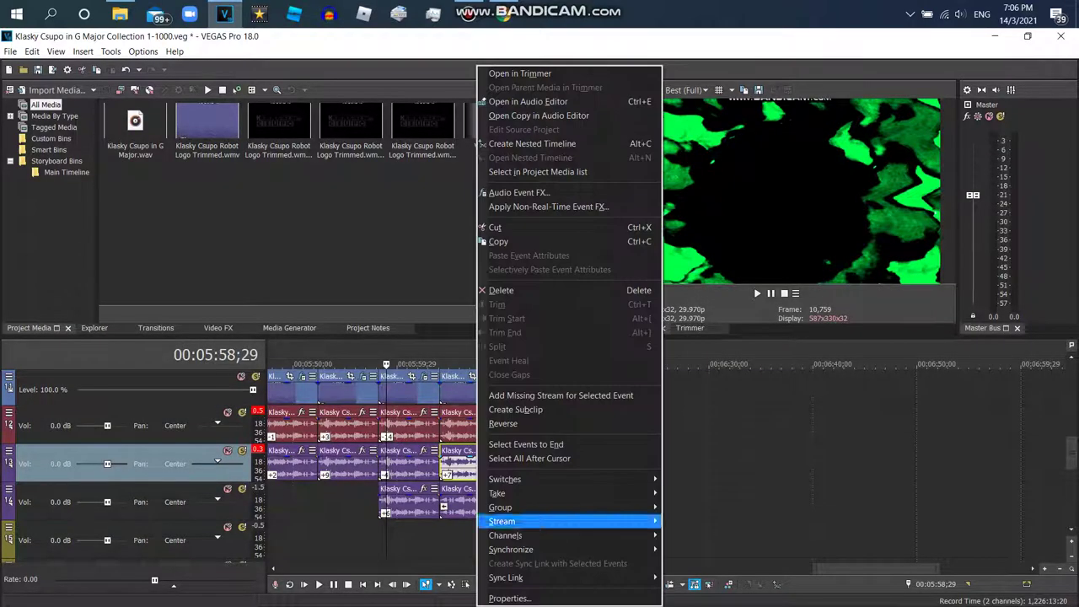
click(540, 595)
key(Return)
right_click(470, 503)
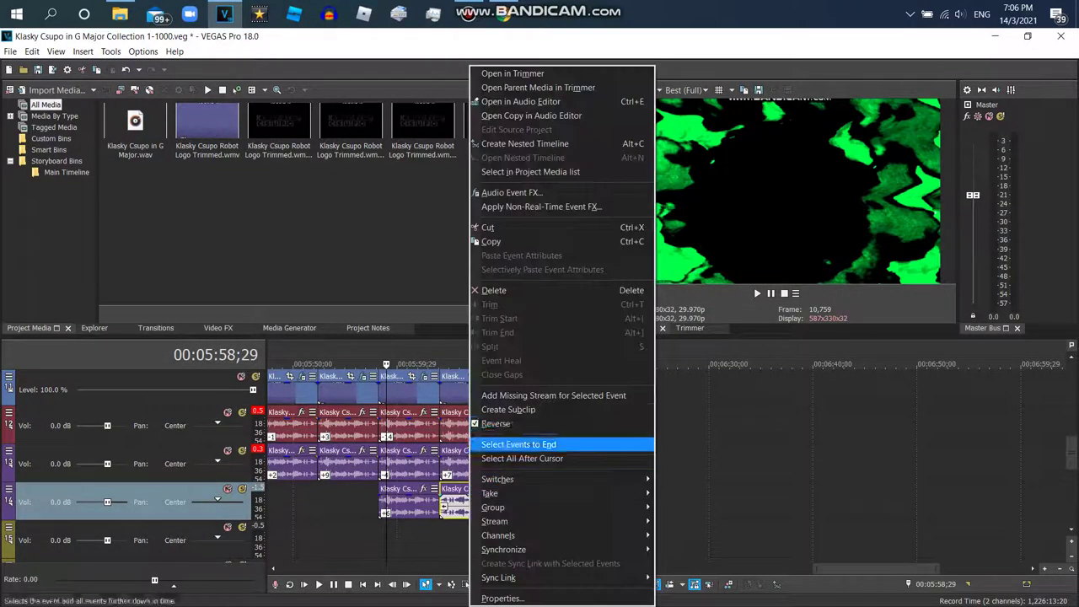
click(456, 361)
Step: Examine the HSL Adjust, Channel Blend and Swirl effects of the video clip at 00:06:12;07
click(523, 361)
click(547, 377)
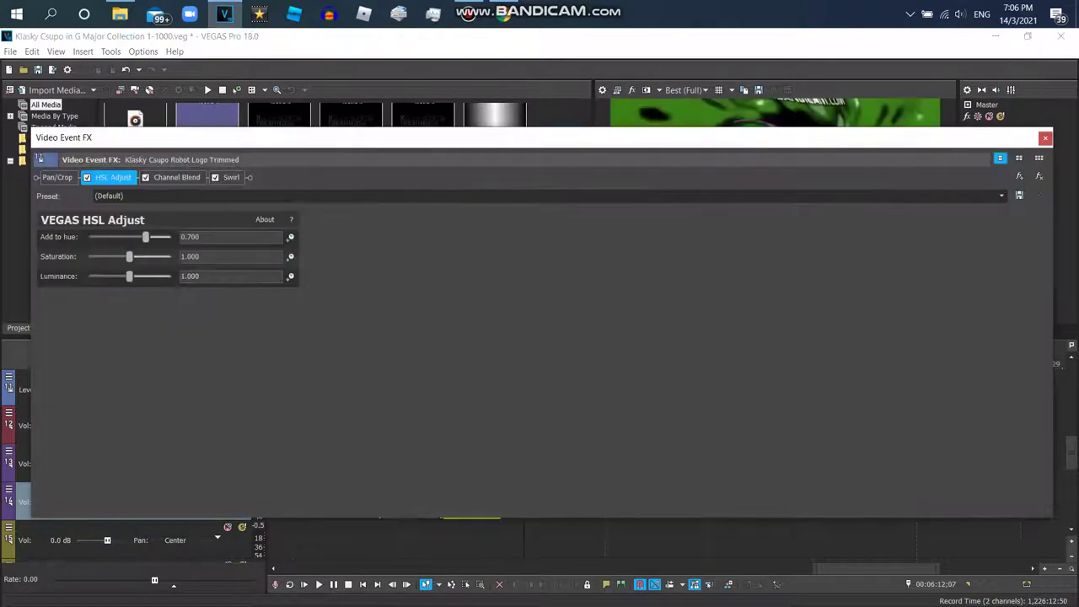
click(177, 178)
click(231, 177)
drag(38, 137, 51, 111)
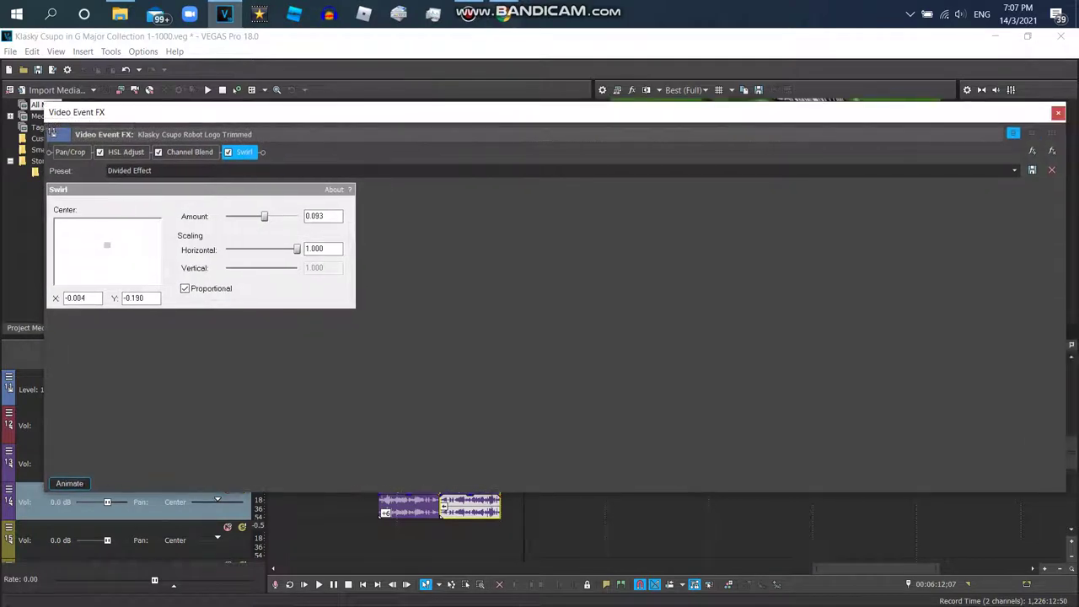
Step: Switch to Bandicam, annotate the screen with "You Prefer Deform For G Major 64!", and dismiss the drawing tools and Bandicam window
click(470, 12)
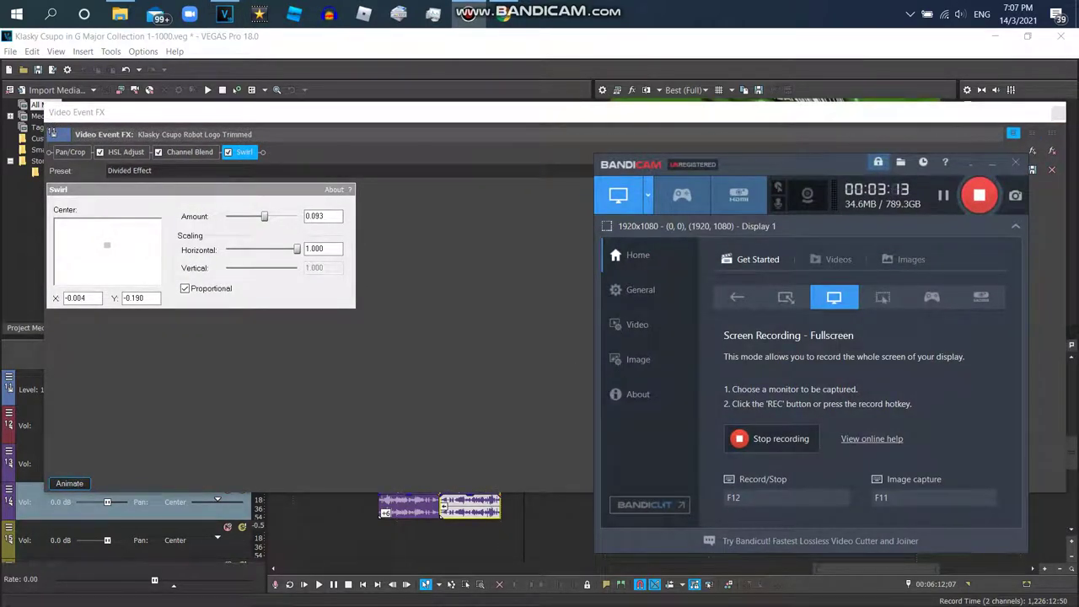
click(665, 8)
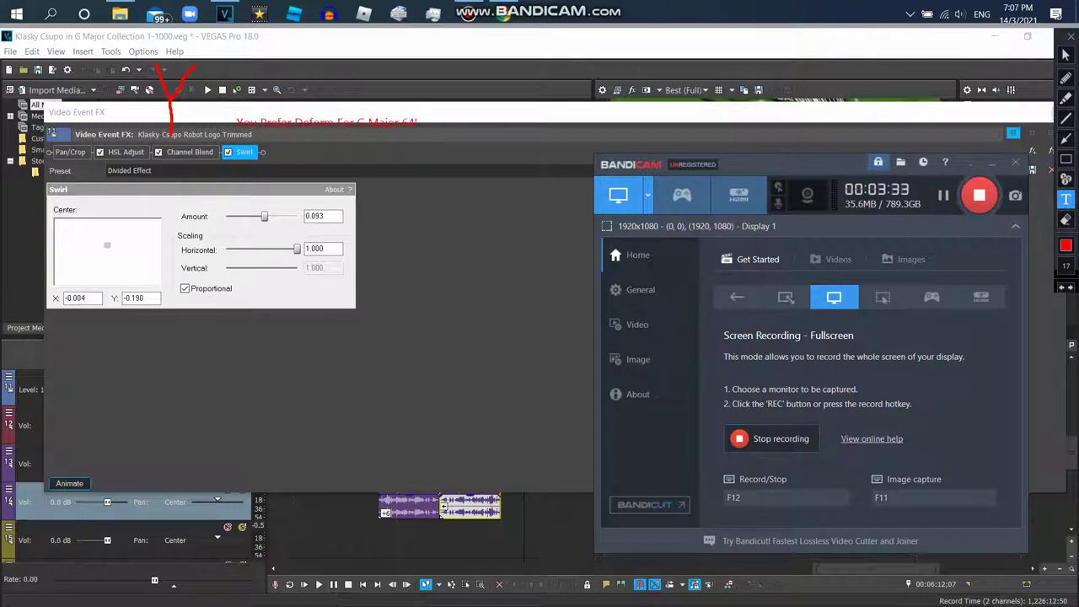
click(1071, 36)
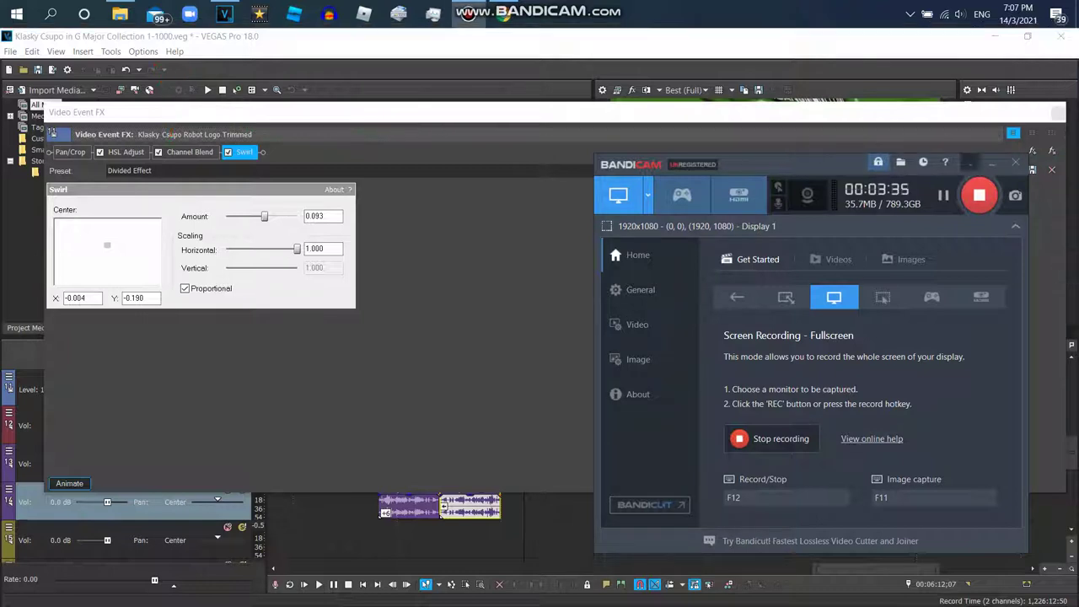
click(993, 162)
Step: Close the Swirl clip's effects window, and examine the Invert and two Gradient Map effects of the last clip at 00:06:16;20
click(1059, 112)
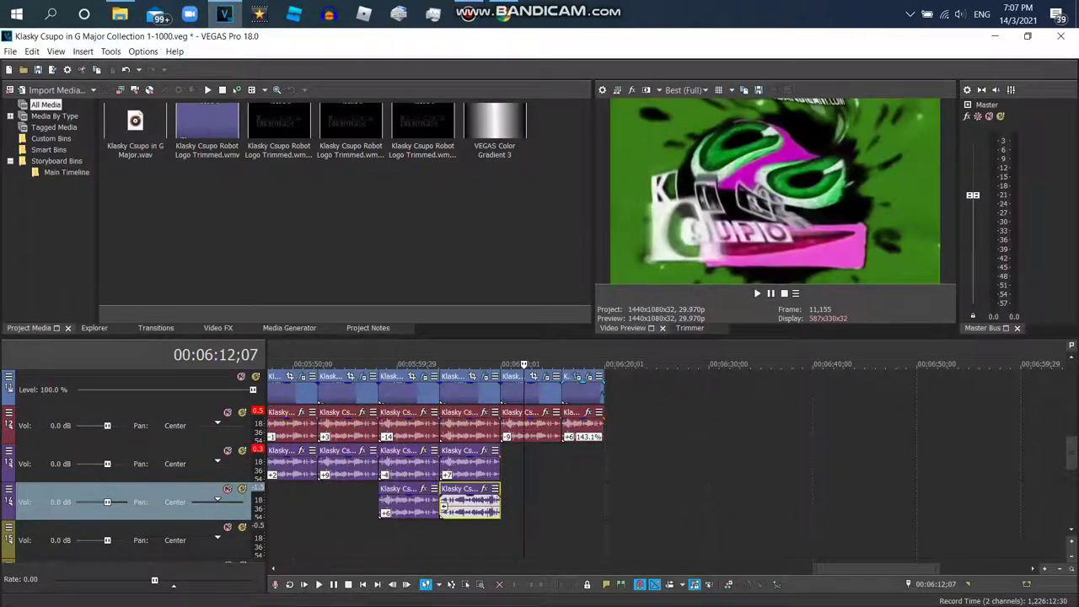
click(570, 364)
click(589, 377)
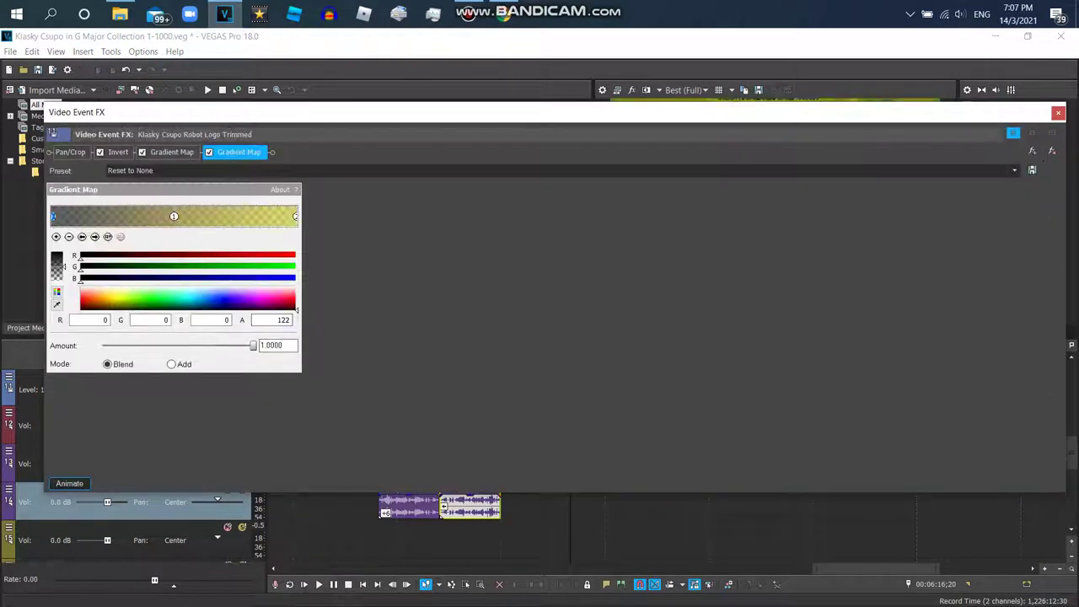
click(118, 153)
click(172, 153)
click(239, 153)
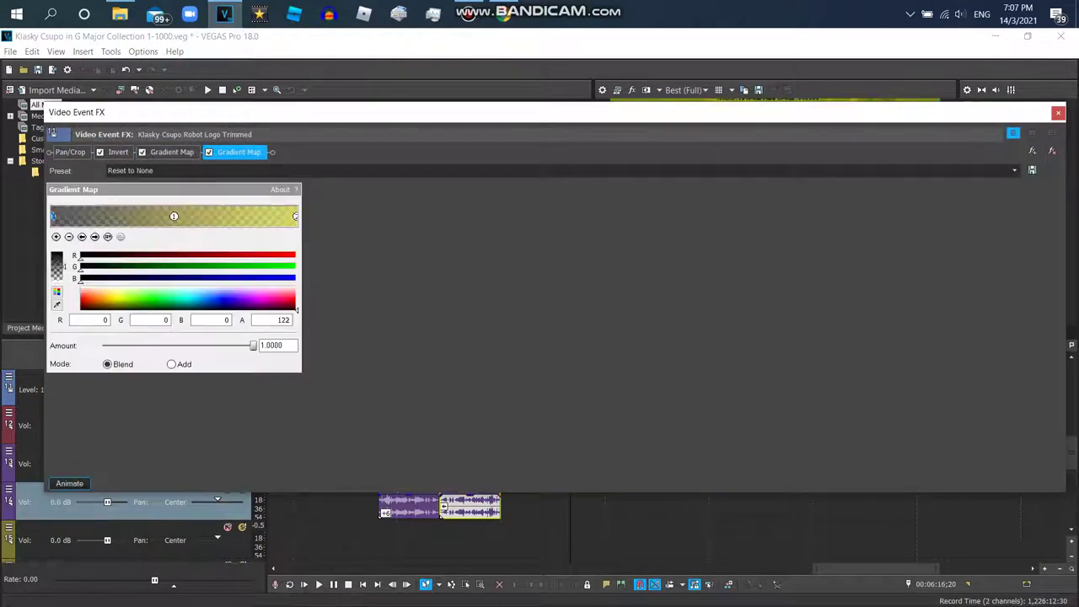
click(1058, 113)
Step: Check the video event properties and the track 12 audio properties of the last clip at 00:06:16;20
scroll(660, 464, up, 4)
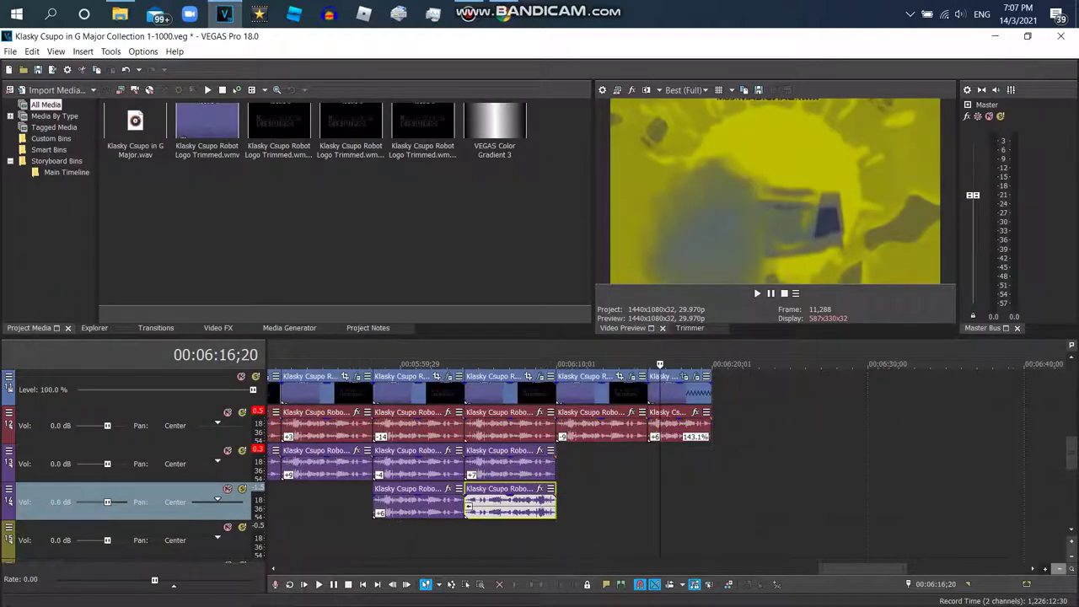
right_click(704, 392)
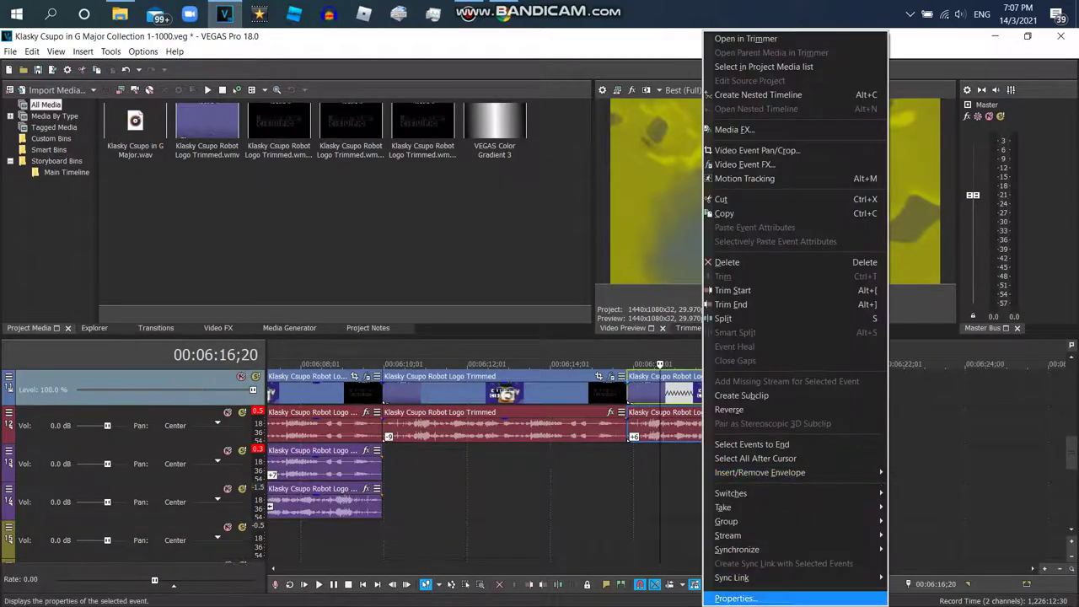
click(723, 597)
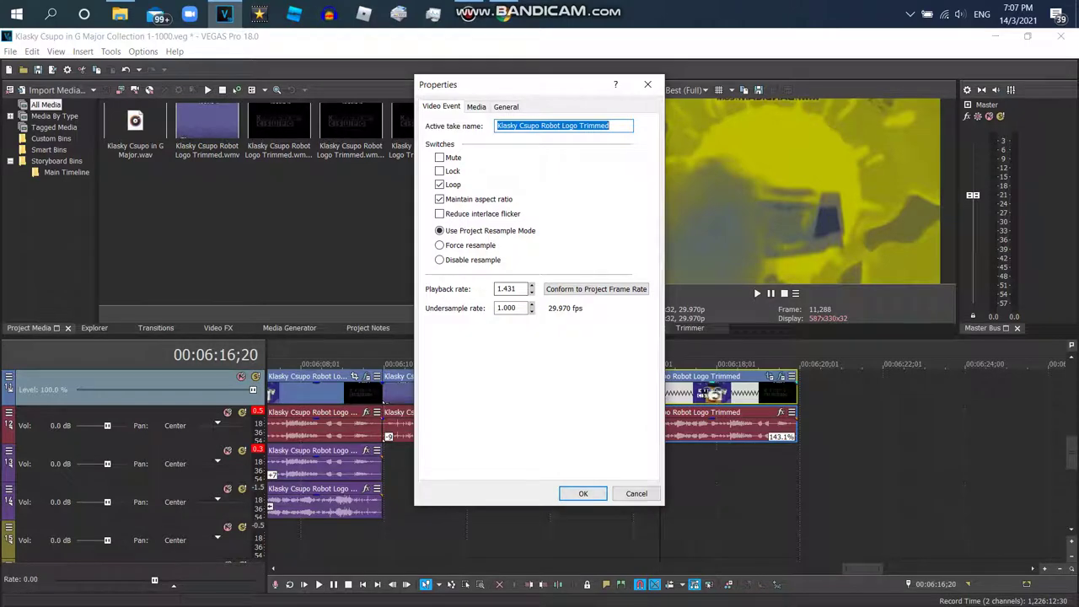
click(583, 495)
right_click(723, 428)
click(742, 598)
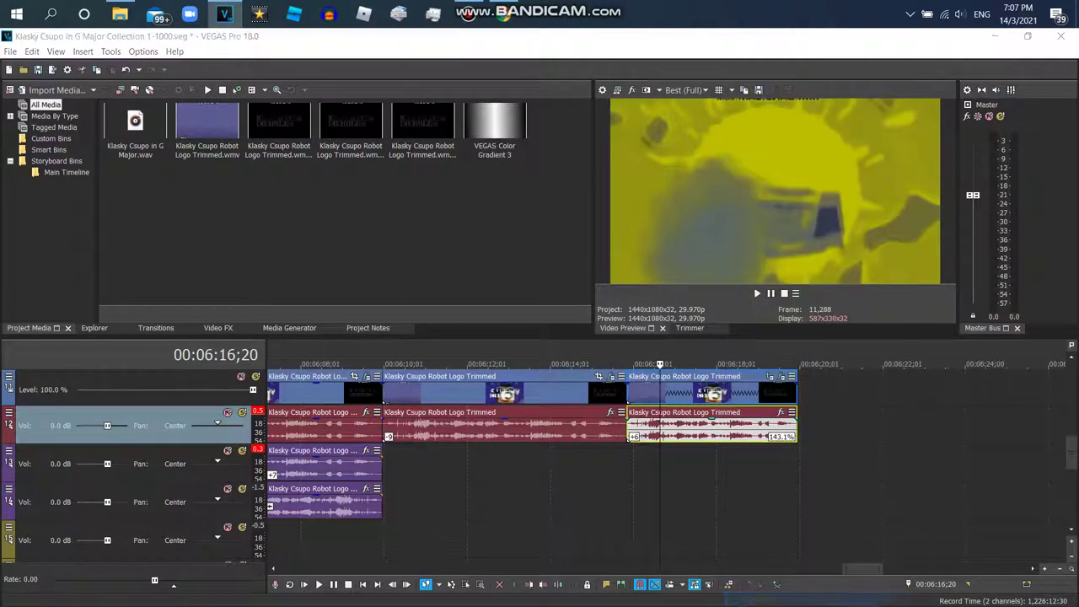
click(582, 493)
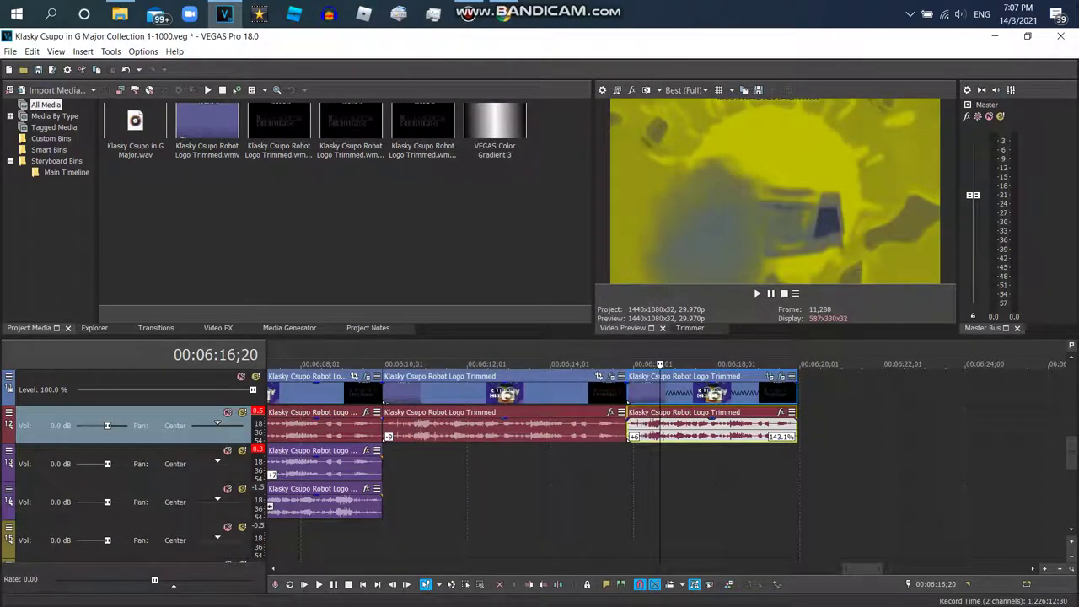
Step: Play the timeline from around 00:05:52;10 to preview the last reviewed clips
click(1060, 569)
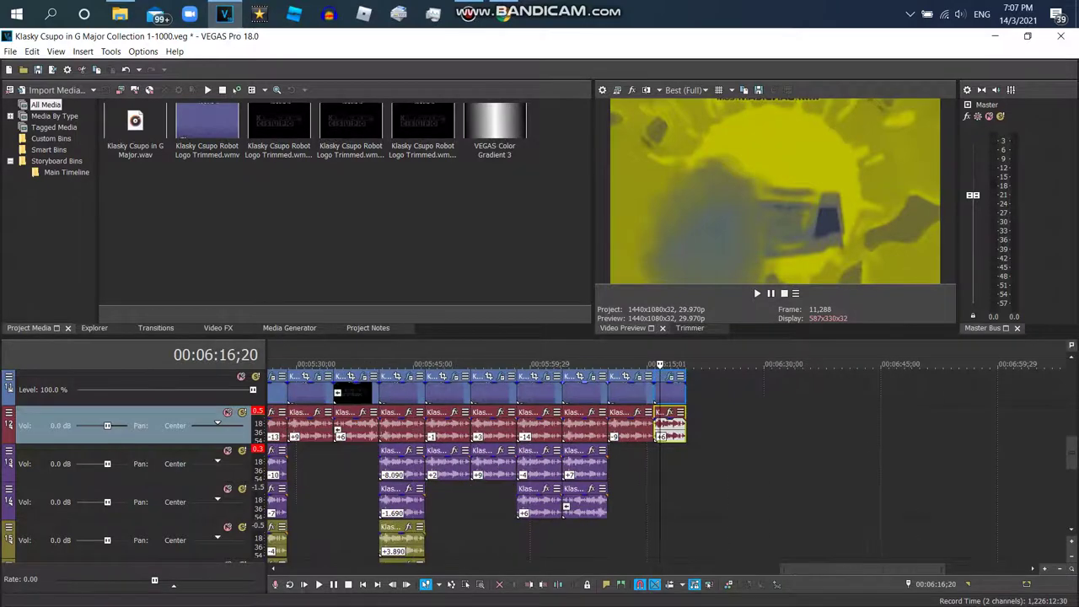
key(space)
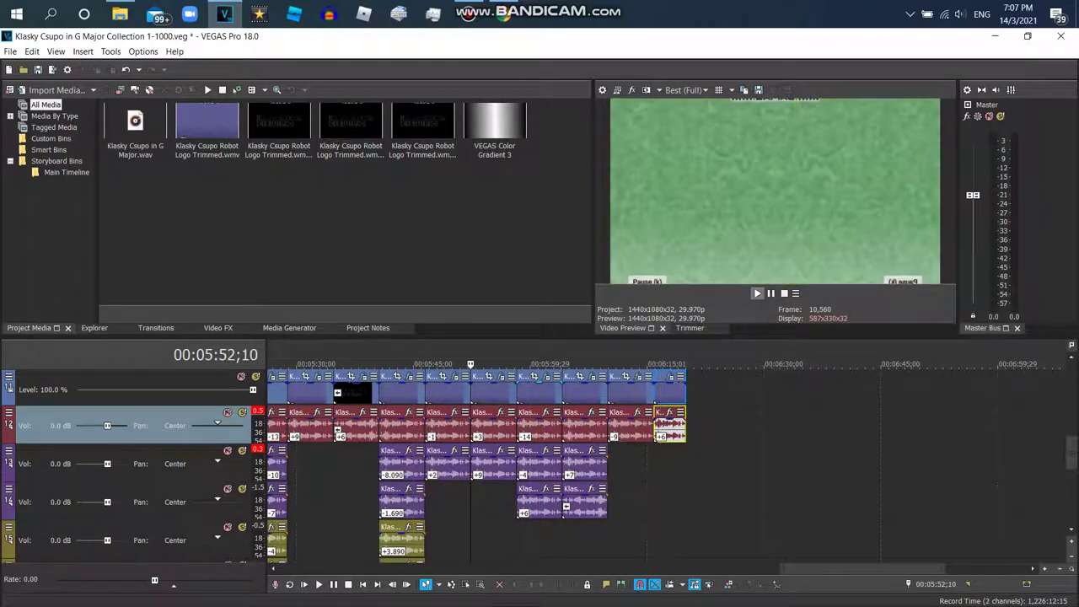